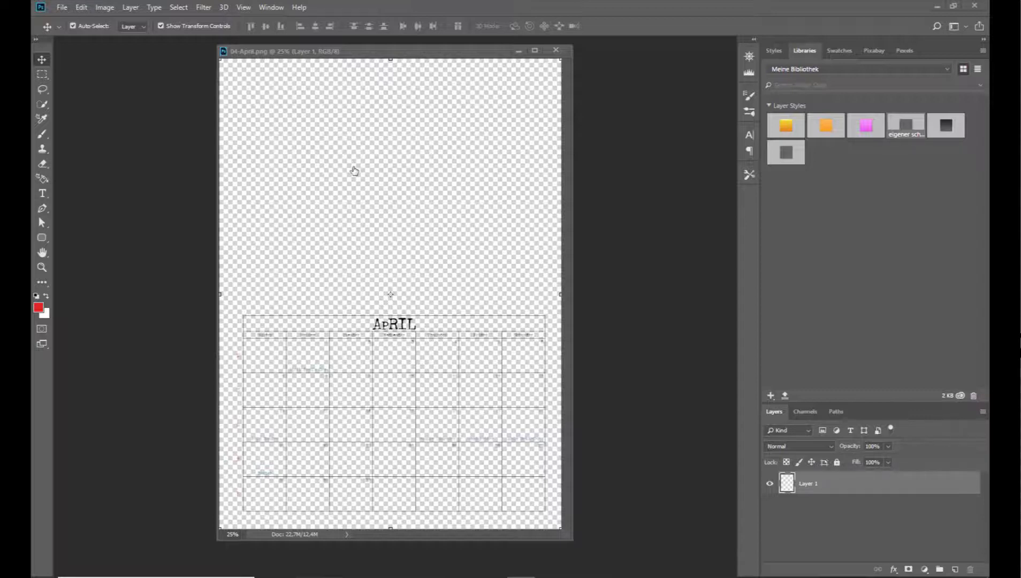
Open the white paper nbk-SFET-PP-Solid13 from the nbk-SFET-PP-Solids folder in the April folder.
click(62, 11)
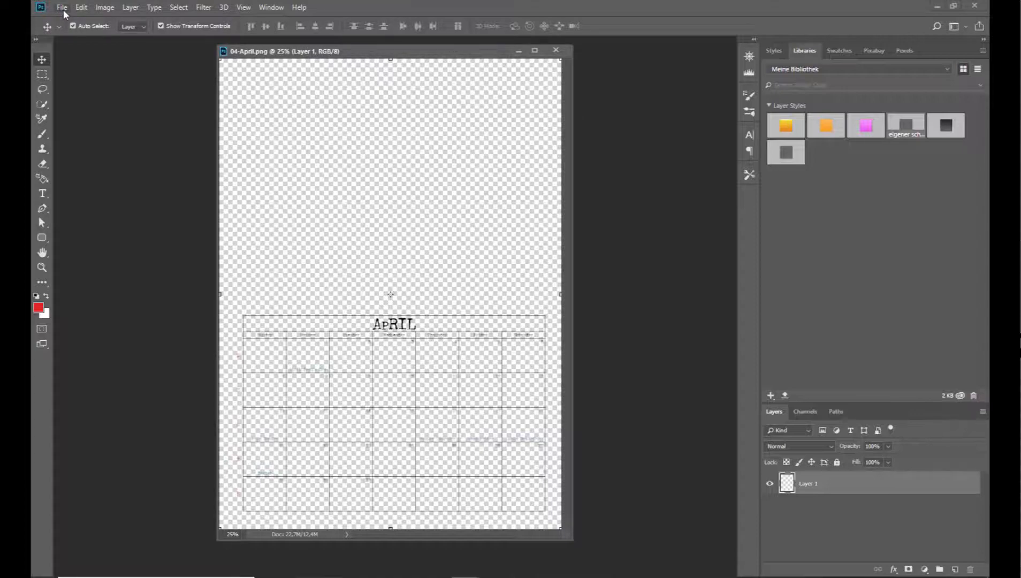
click(62, 7)
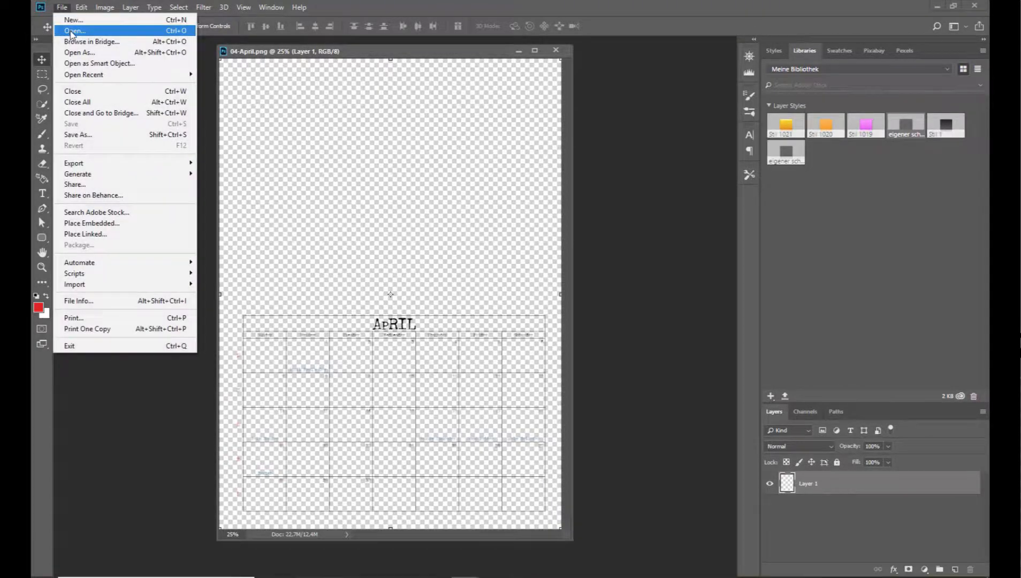
click(72, 30)
click(457, 27)
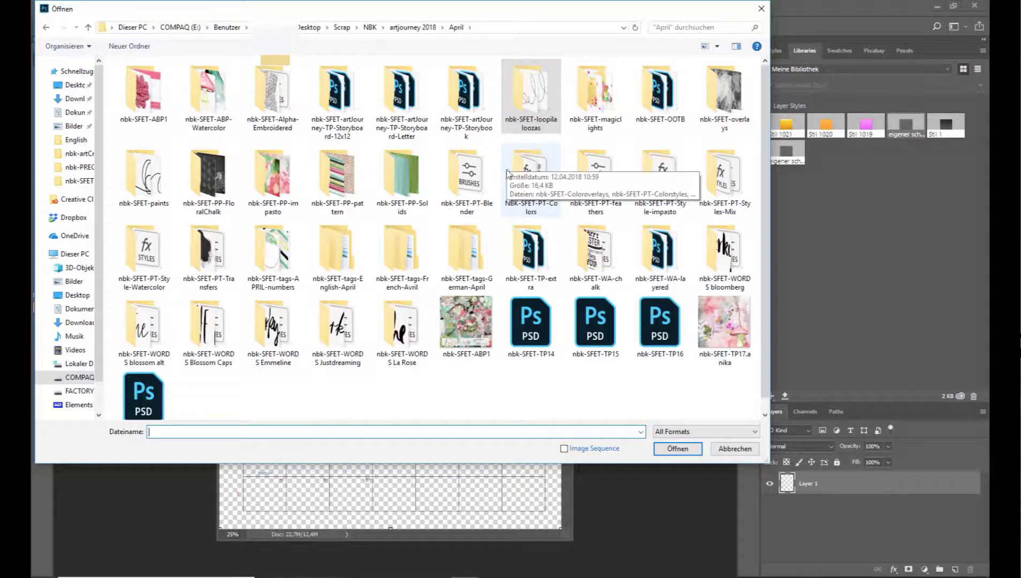
click(411, 198)
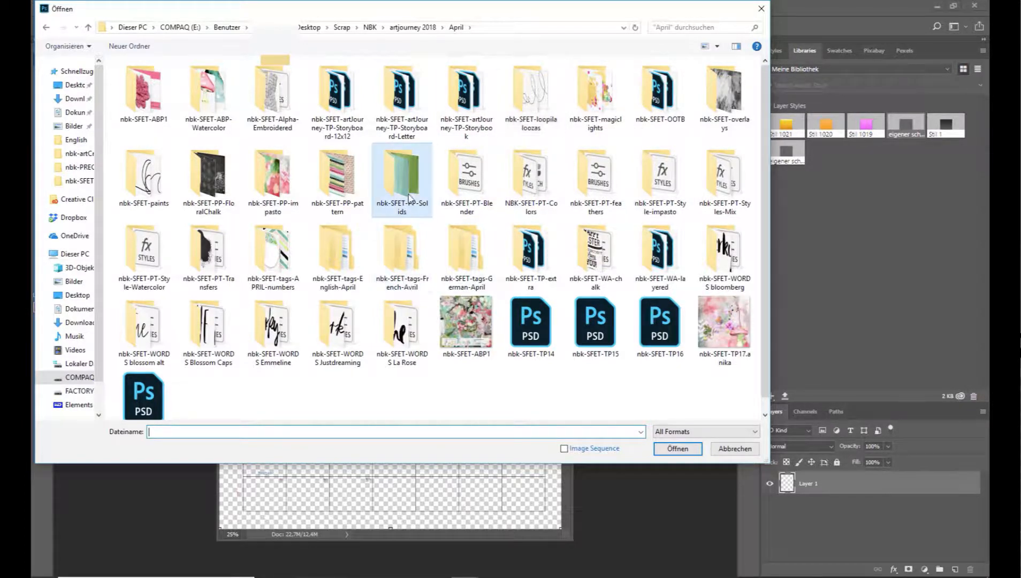
double_click(409, 199)
double_click(288, 171)
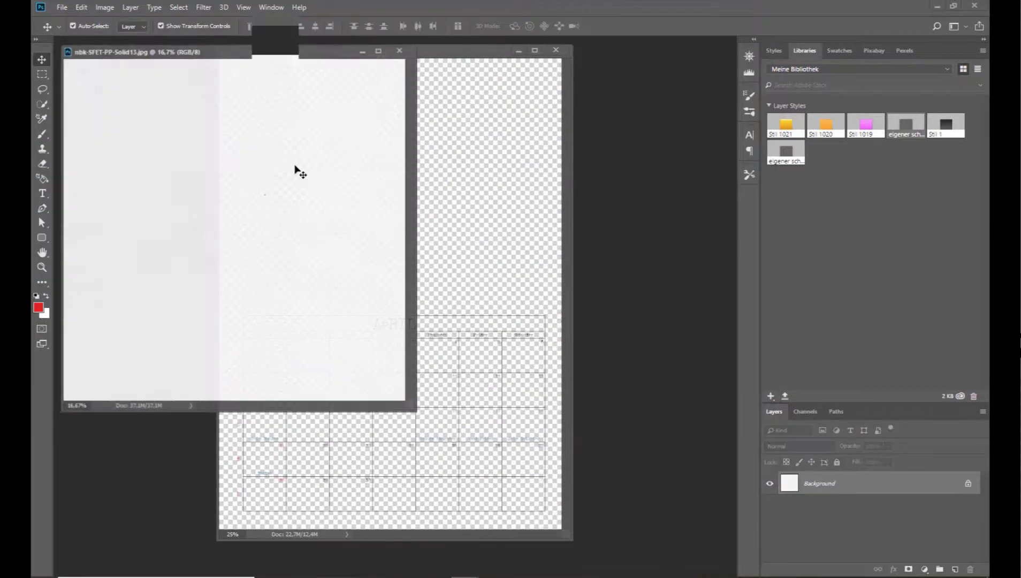
Copy the white paper into the April calendar document and place its layer below the calendar grid layer.
drag(295, 167, 460, 165)
drag(430, 118, 431, 337)
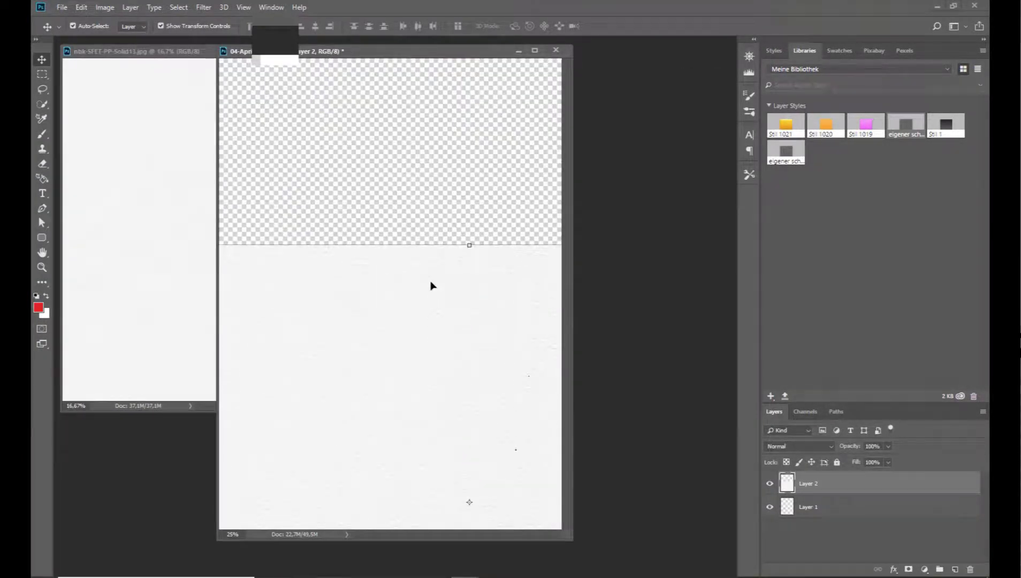
drag(837, 482, 835, 522)
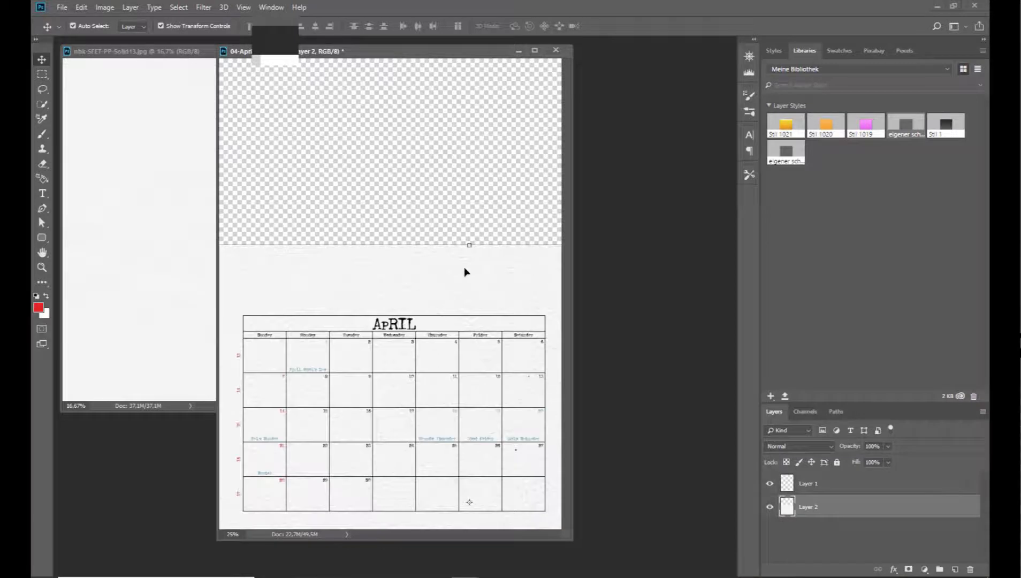
Shift the white paper further down behind the calendar grid and close the Solid13 source file.
drag(464, 269, 456, 299)
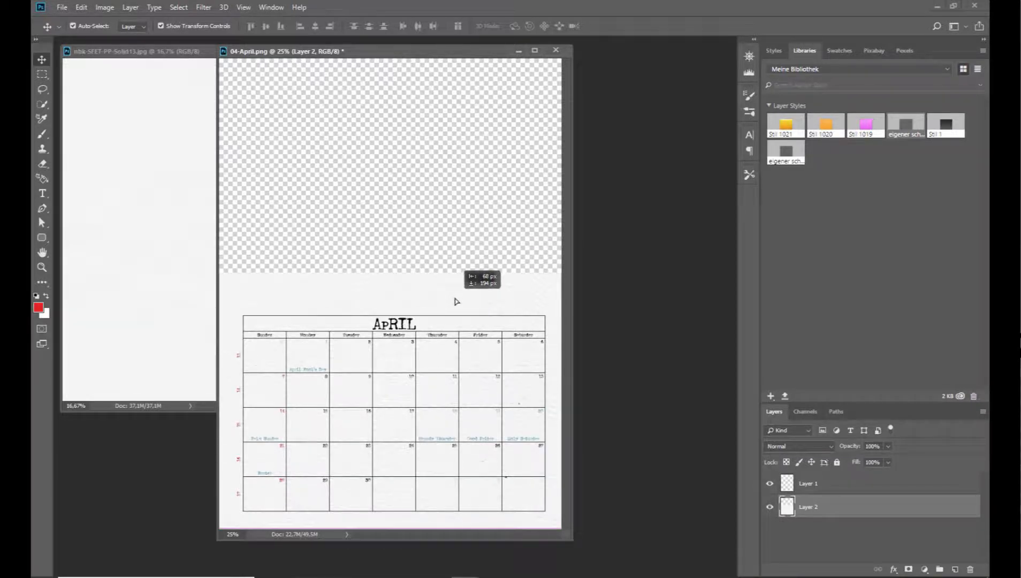
click(184, 140)
click(400, 50)
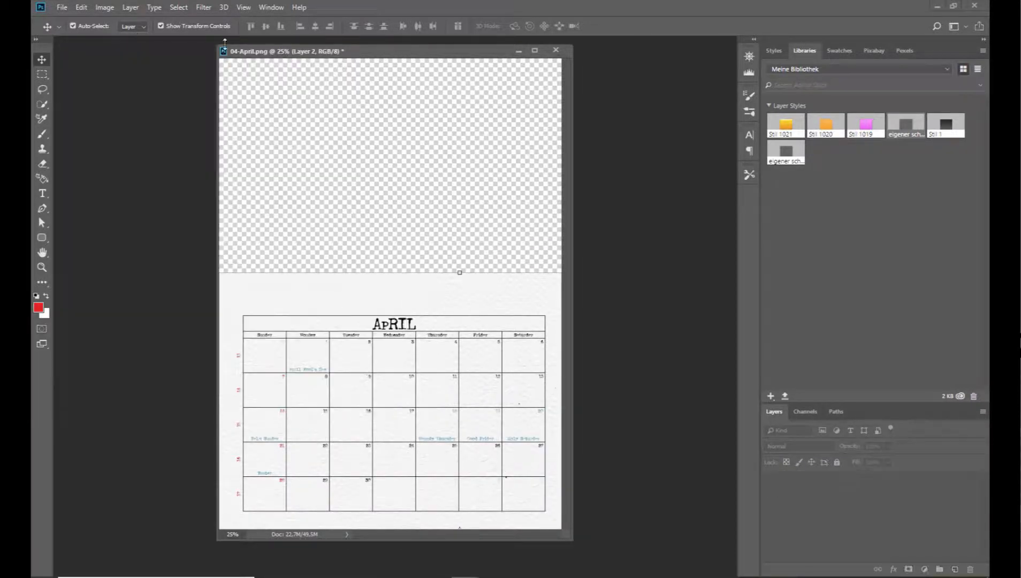
Open the pink blossom paper nbk-SFET-PP-impasto6 from the nbk-SFET-PP-impasto folder.
click(62, 7)
click(70, 32)
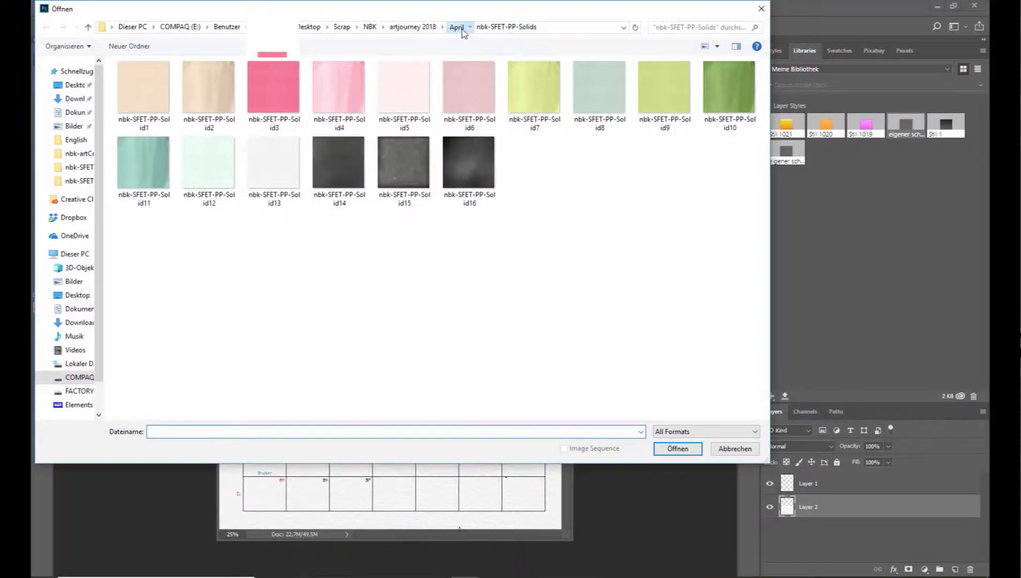
click(456, 28)
double_click(283, 195)
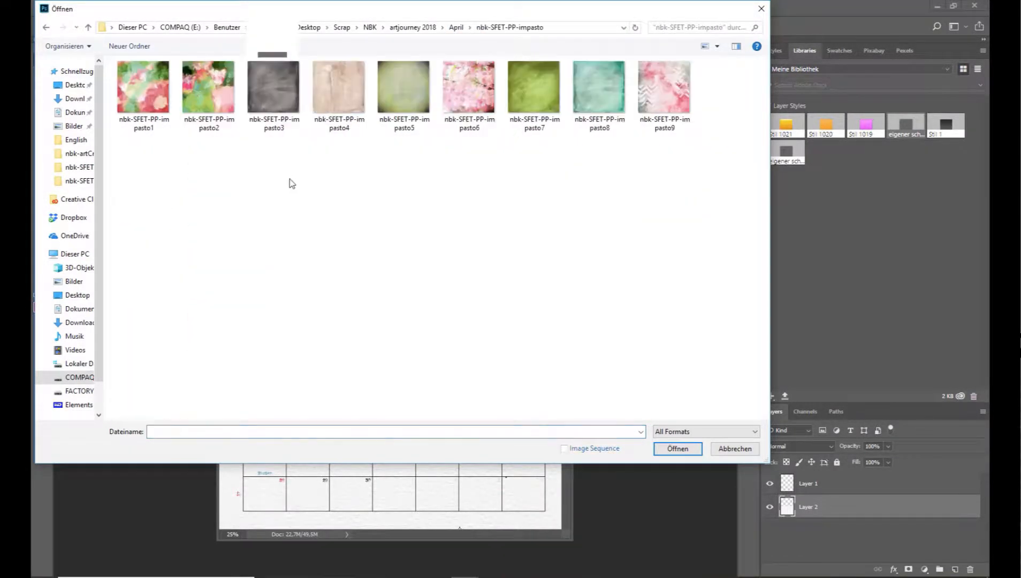
double_click(473, 110)
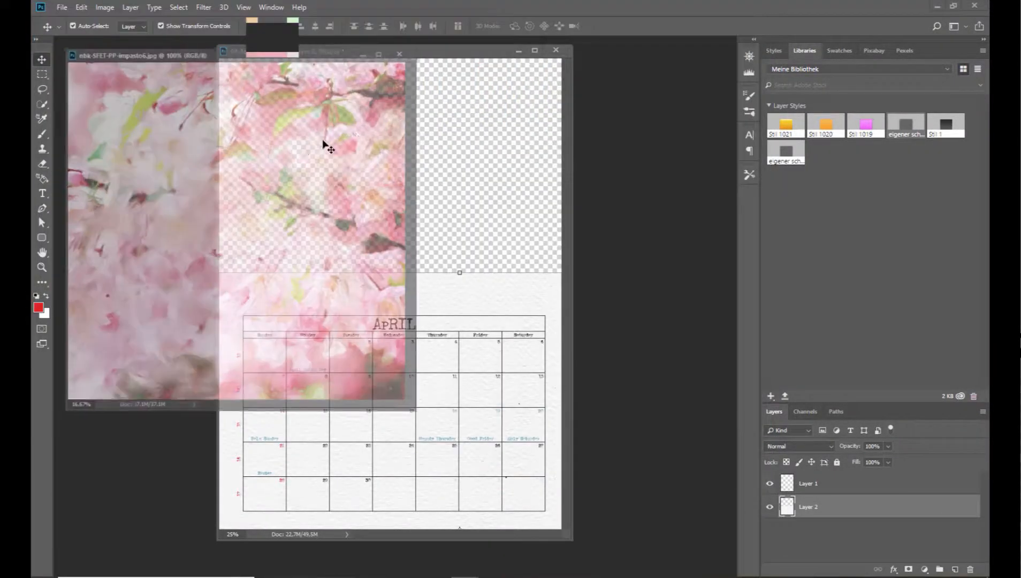
Copy the blossom paper into the calendar as the bottom layer and position it to fill the page's upper area.
drag(274, 154, 440, 300)
drag(801, 522, 802, 544)
mouse_move(486, 165)
mouse_down()
mouse_move(480, 189)
mouse_move(480, 172)
mouse_up()
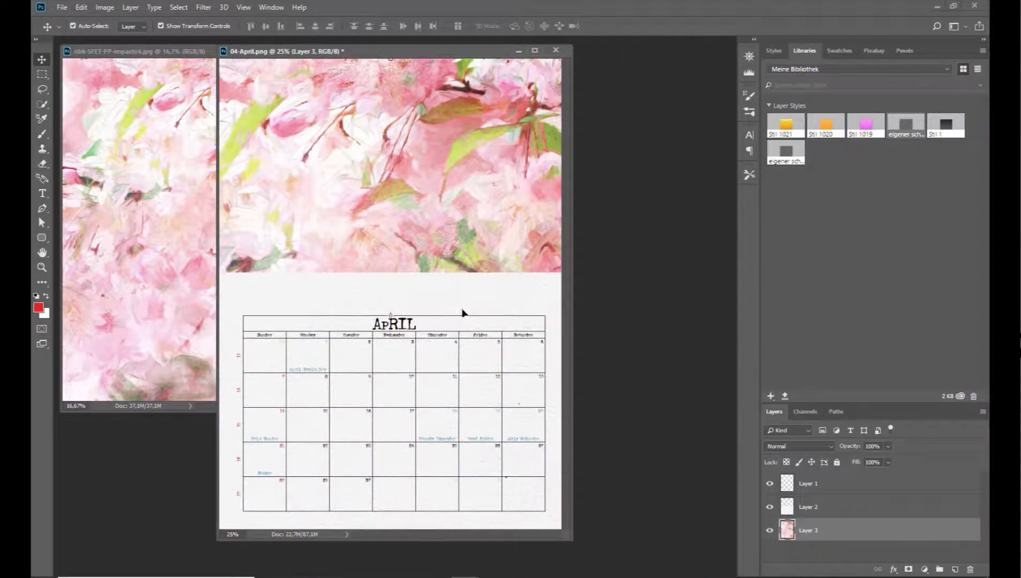
Move the white paper's upper edge down closer to the calendar grid and close the impasto6 source file.
drag(463, 295, 460, 321)
mouse_move(455, 178)
mouse_down()
mouse_move(449, 186)
mouse_move(452, 171)
mouse_up()
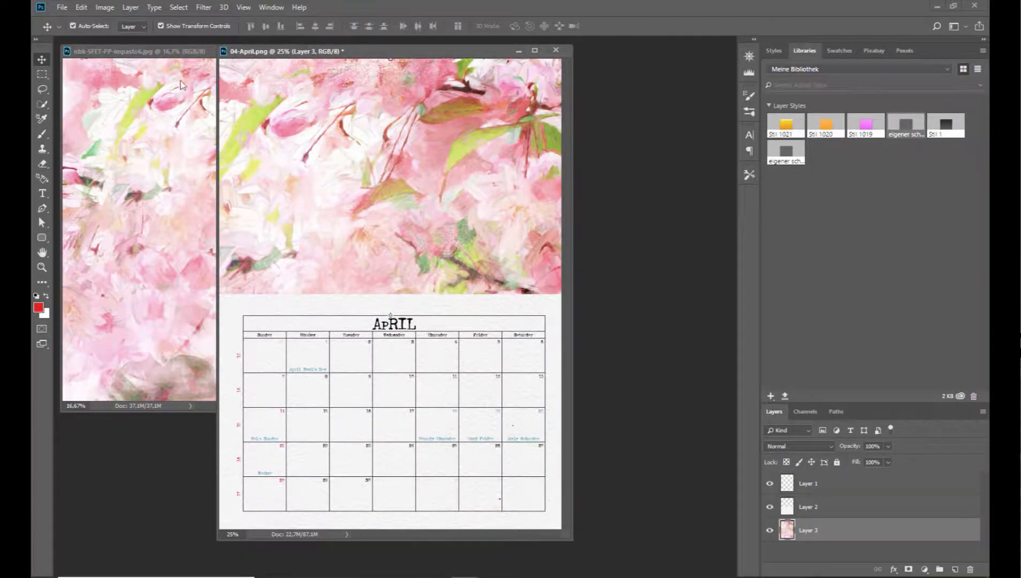
click(146, 98)
click(403, 51)
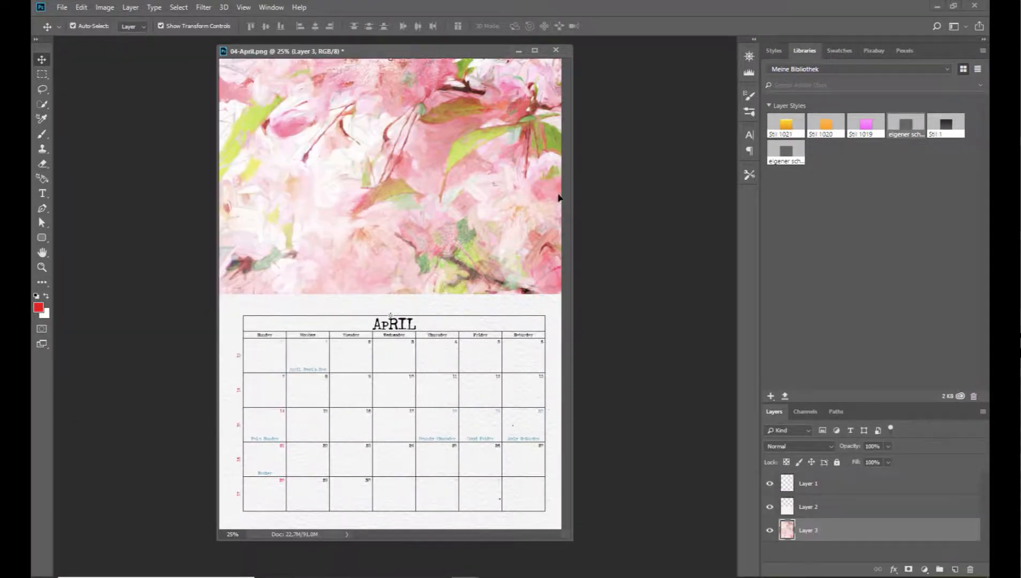
Start Replace Color on the calendar grid layer and sample the blue of the April Fool's Day text as the selection colour.
click(401, 371)
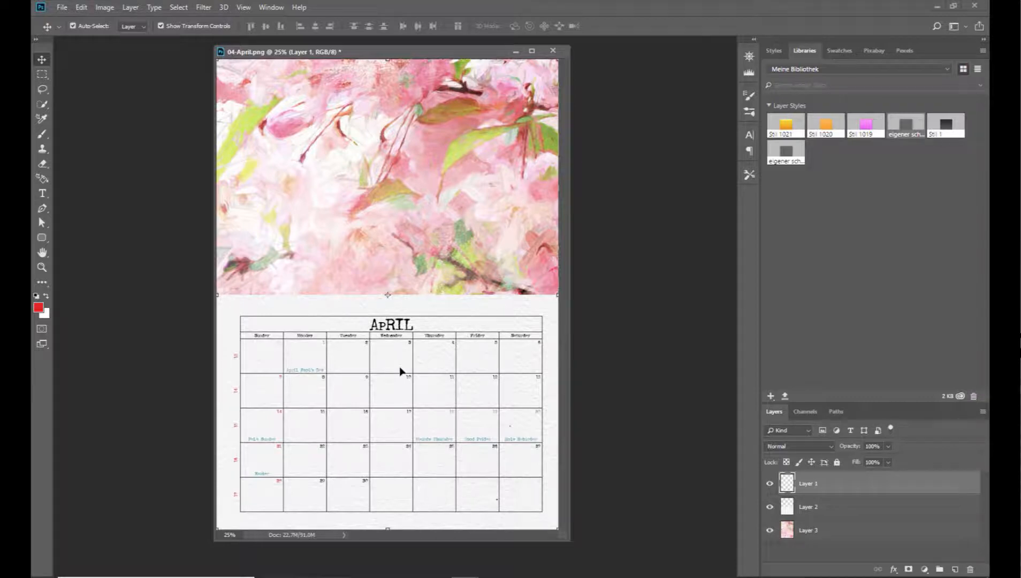
key(ctrl+plus)
key(ctrl+plus)
key(ctrl+plus)
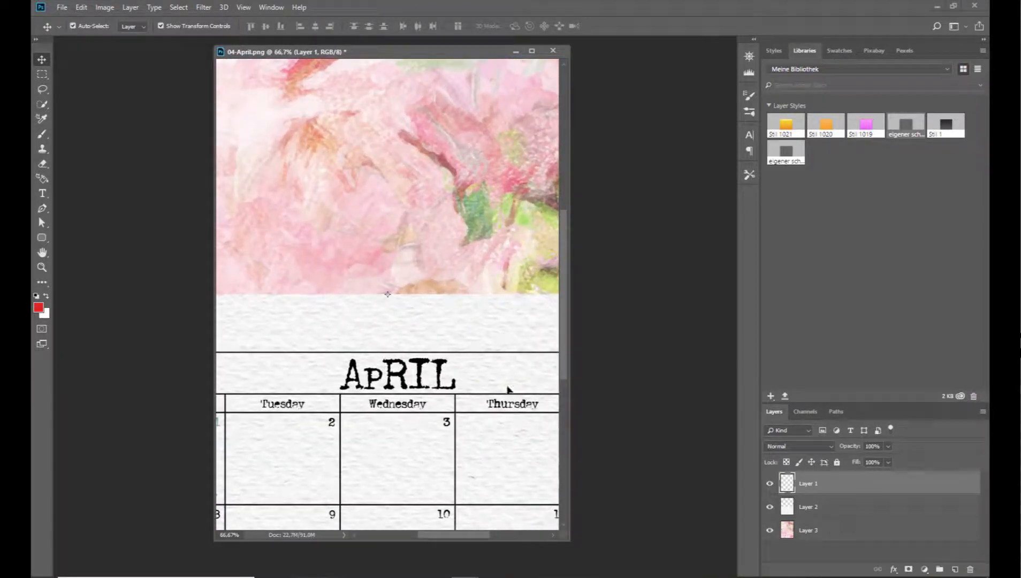
drag(464, 531, 424, 533)
scroll(443, 482, down, 2)
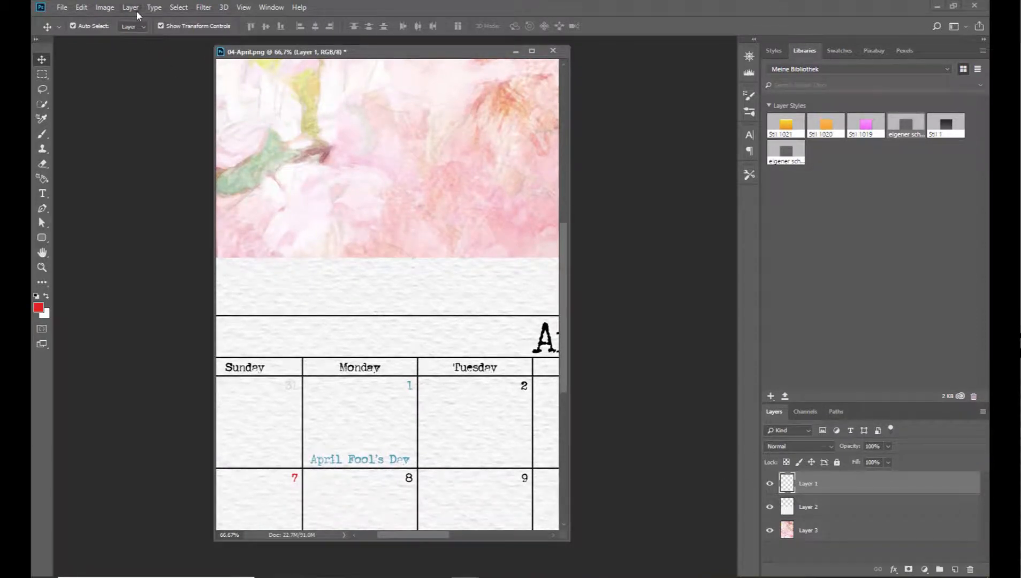
click(104, 7)
mouse_move(128, 37)
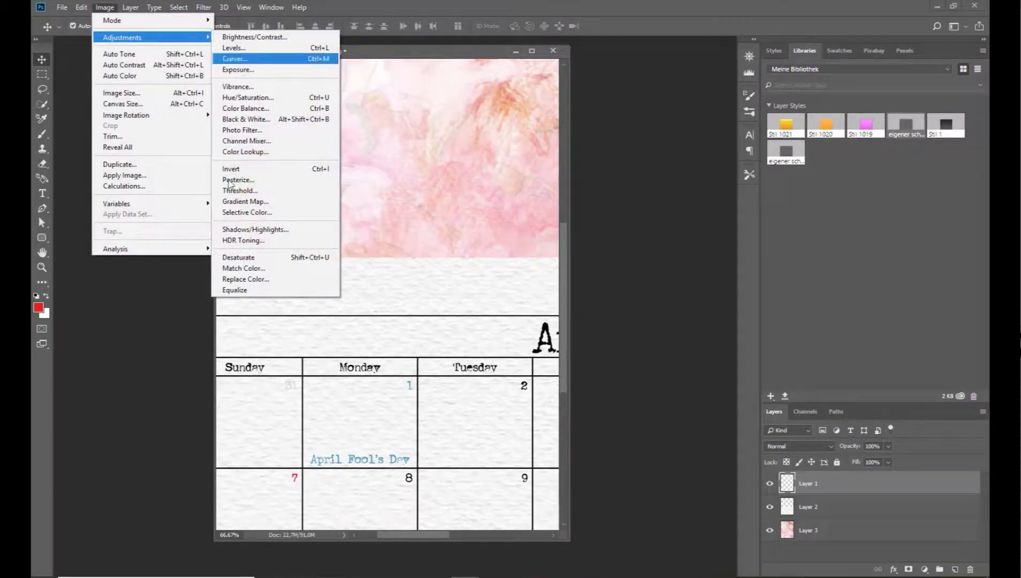
click(241, 279)
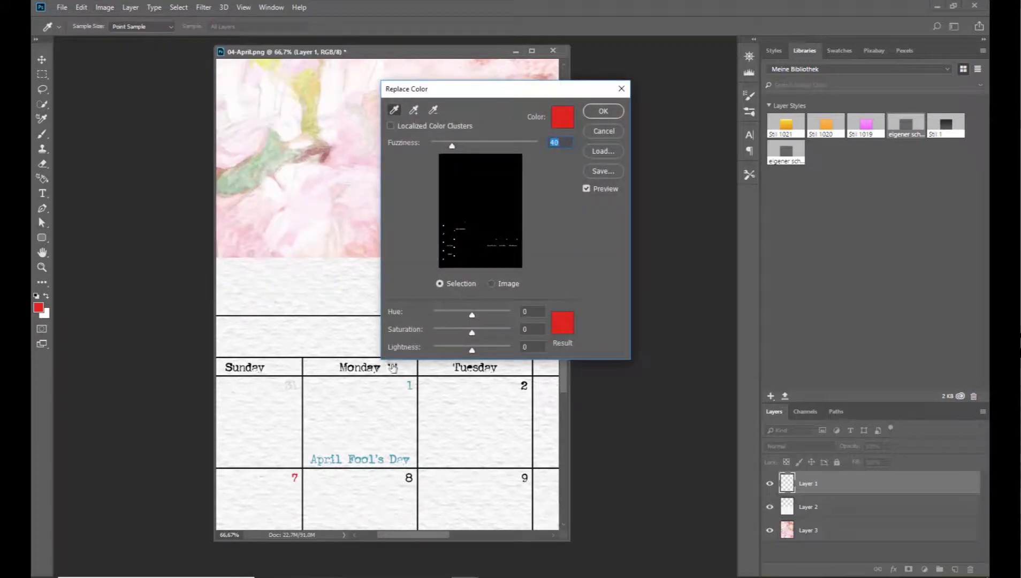
click(571, 124)
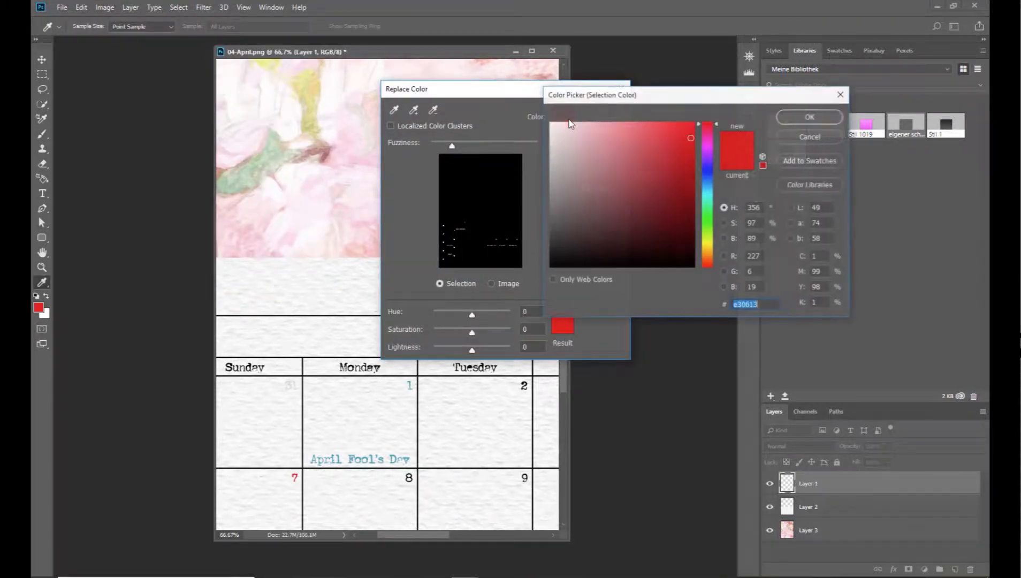
click(352, 458)
click(810, 117)
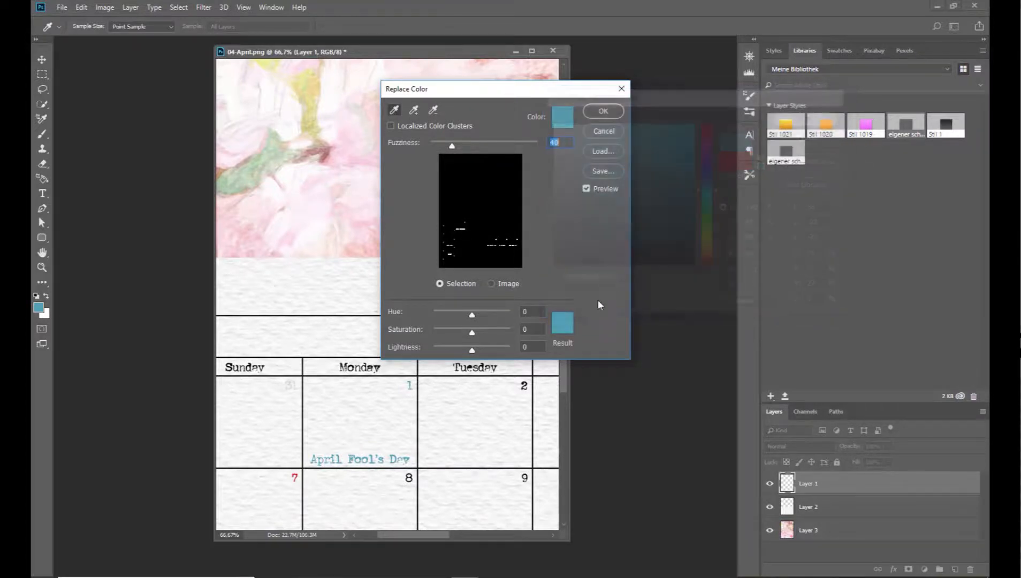
Choose light purple cd8fe2 as the result colour, refine it to Hue +81, Saturation +44, Lightness +38, and apply the replacement.
click(563, 325)
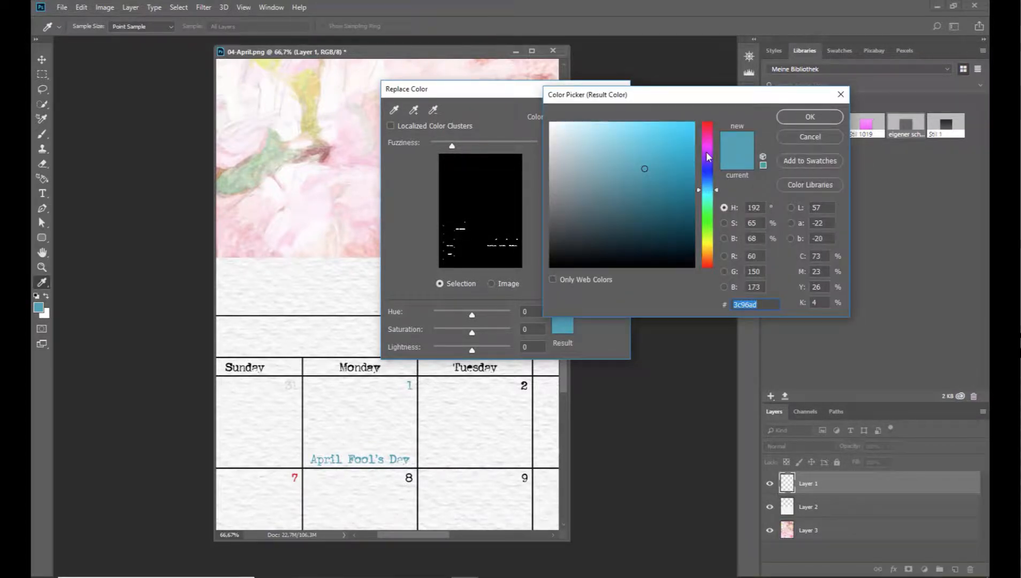
click(708, 152)
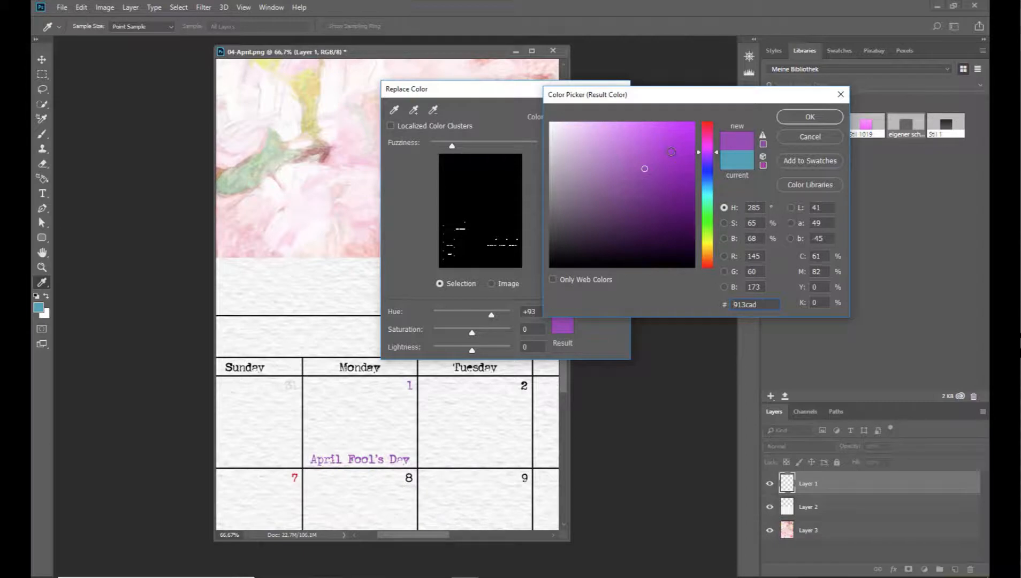
click(628, 141)
click(614, 143)
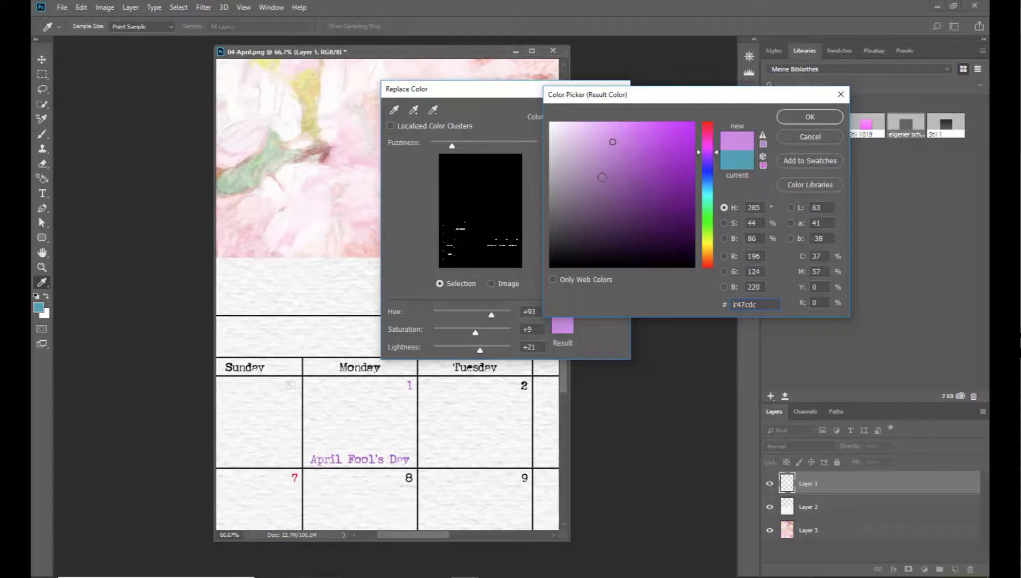
click(603, 177)
click(603, 139)
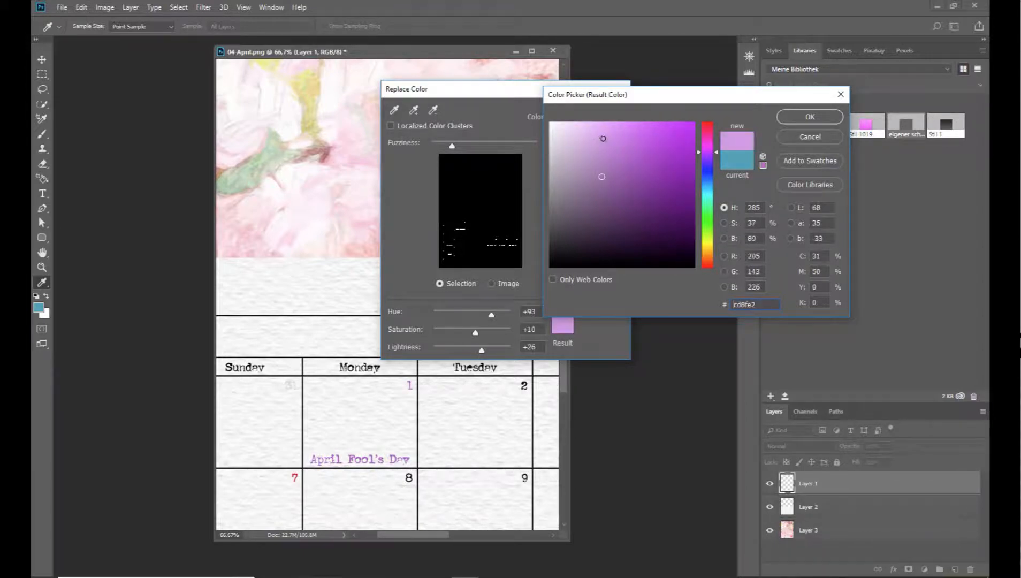
click(810, 117)
mouse_move(485, 336)
mouse_down()
mouse_move(502, 338)
mouse_move(490, 317)
mouse_move(499, 336)
mouse_move(477, 350)
mouse_move(487, 350)
mouse_up()
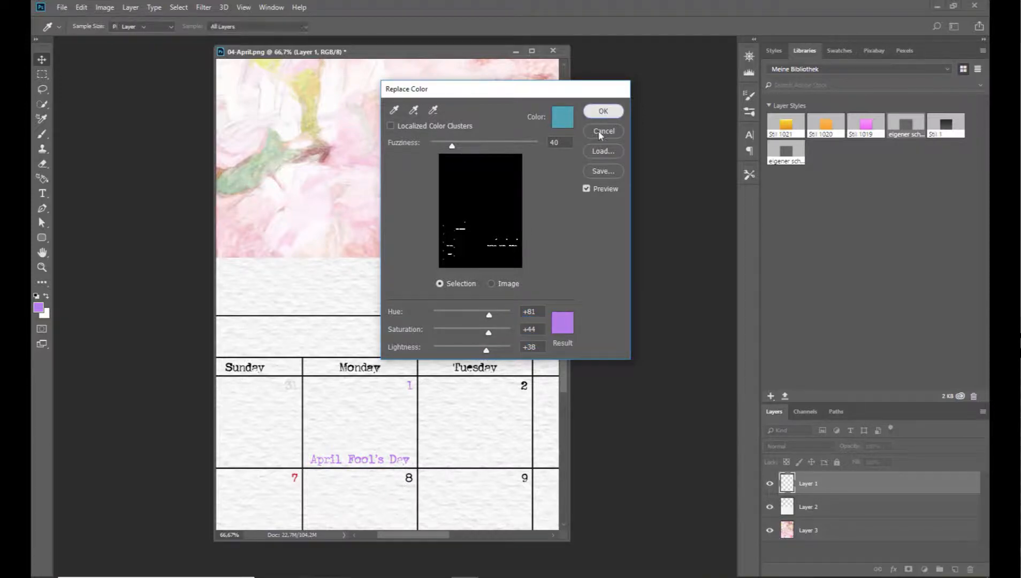
click(603, 111)
Start another Replace Color on the calendar grid layer and sample the red of the week numbers as the selection colour.
scroll(405, 533, left, 3)
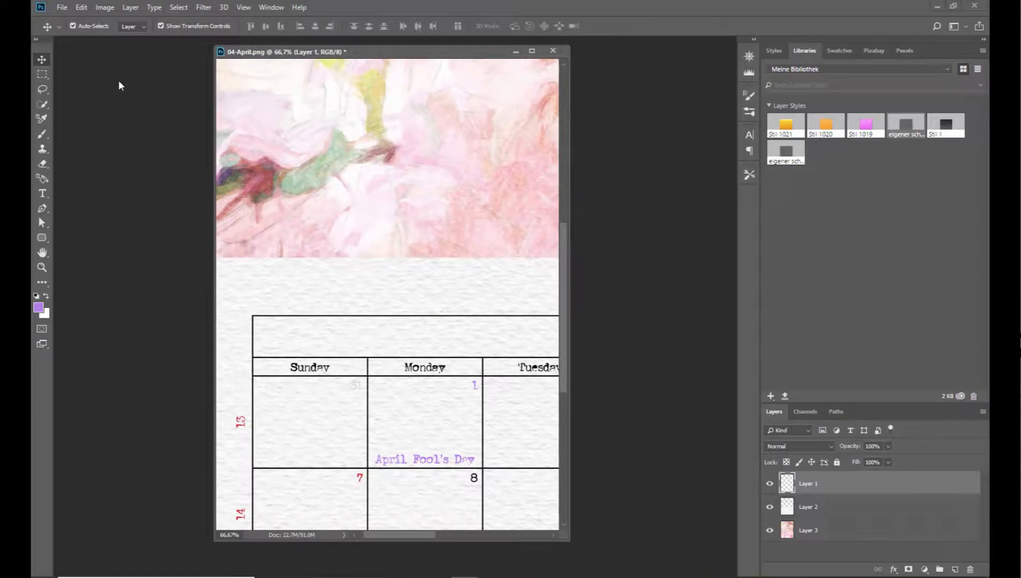
click(110, 9)
mouse_move(136, 38)
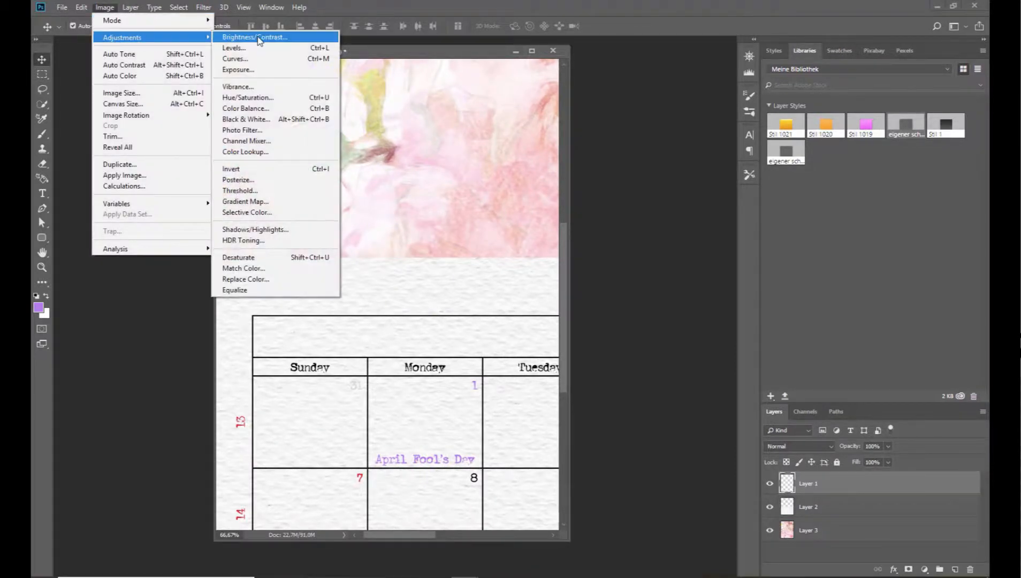
click(252, 279)
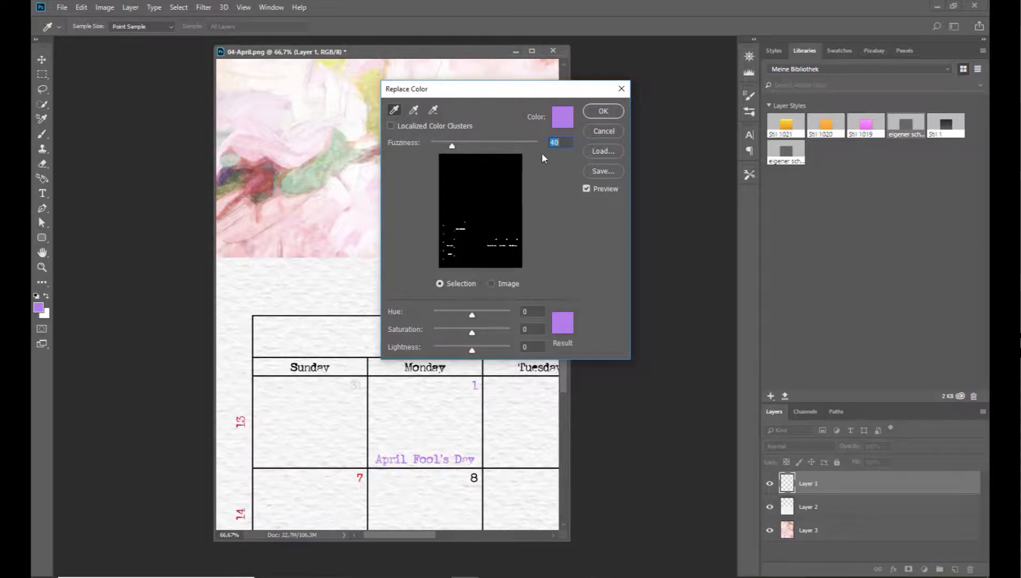
click(563, 118)
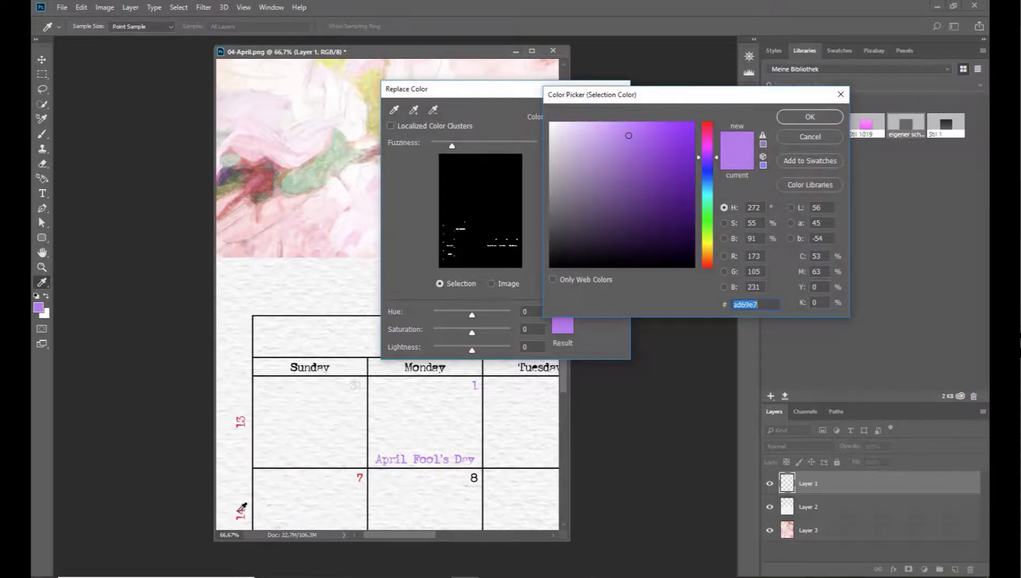
click(239, 511)
click(795, 125)
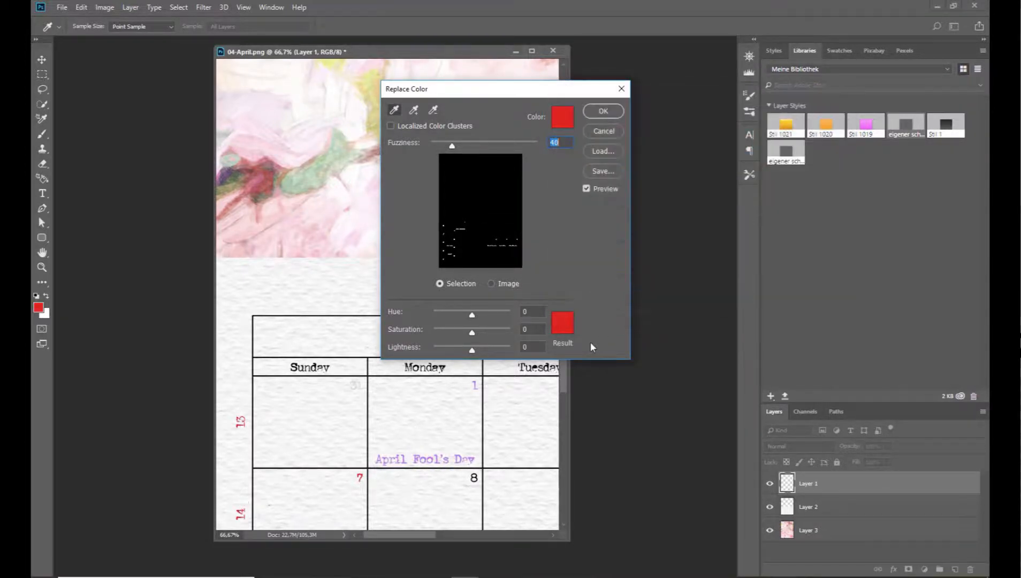
Set the result colour for the red numbers to near-black, with Hue +4, Saturation -95 and Lightness -44.
click(563, 326)
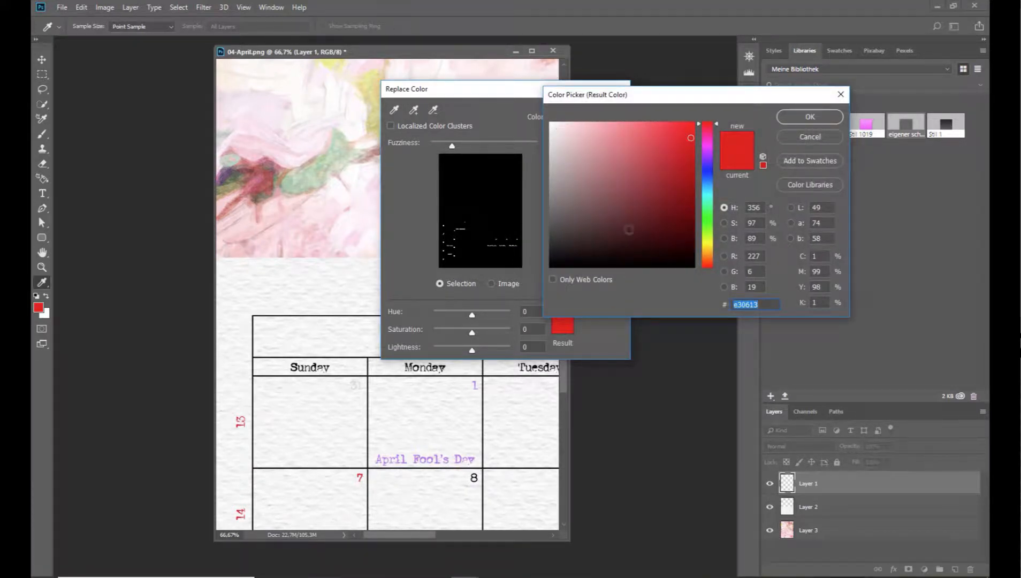
click(690, 265)
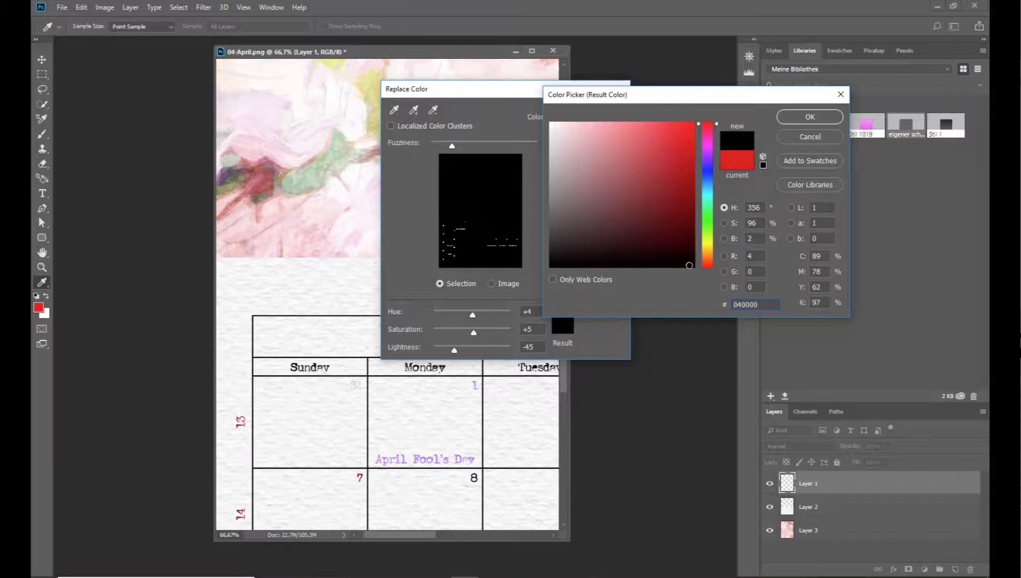
drag(690, 265, 560, 264)
click(810, 116)
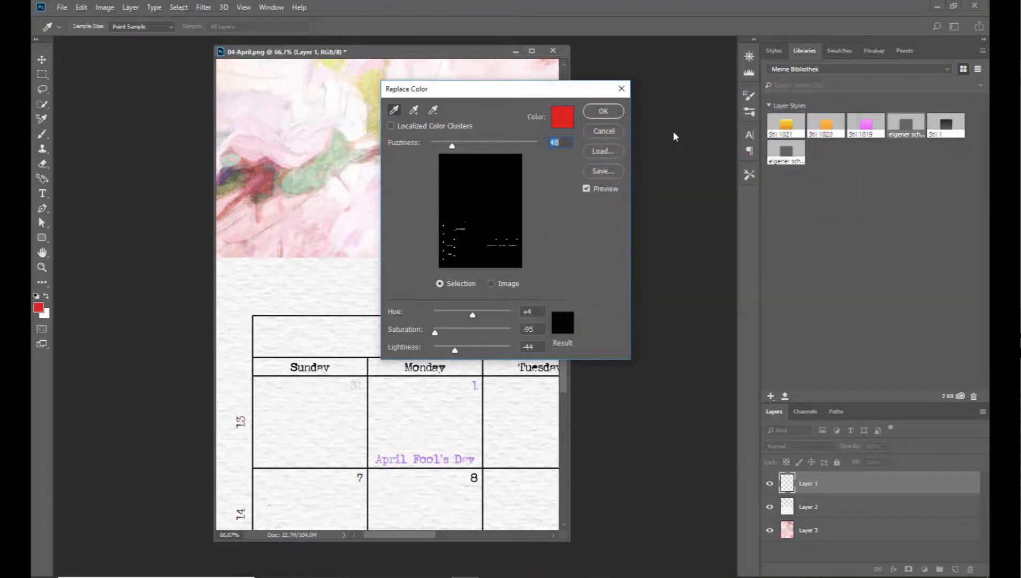
Apply the near-black replacement to the red week numbers and bring the whole calendar page into view.
click(603, 111)
drag(452, 54, 486, 37)
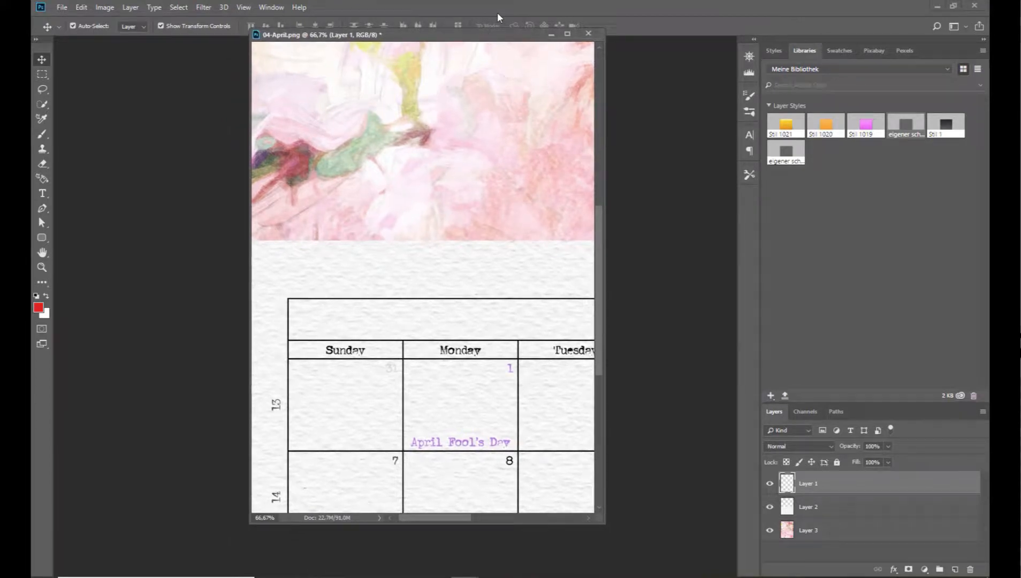
key(ctrl+0)
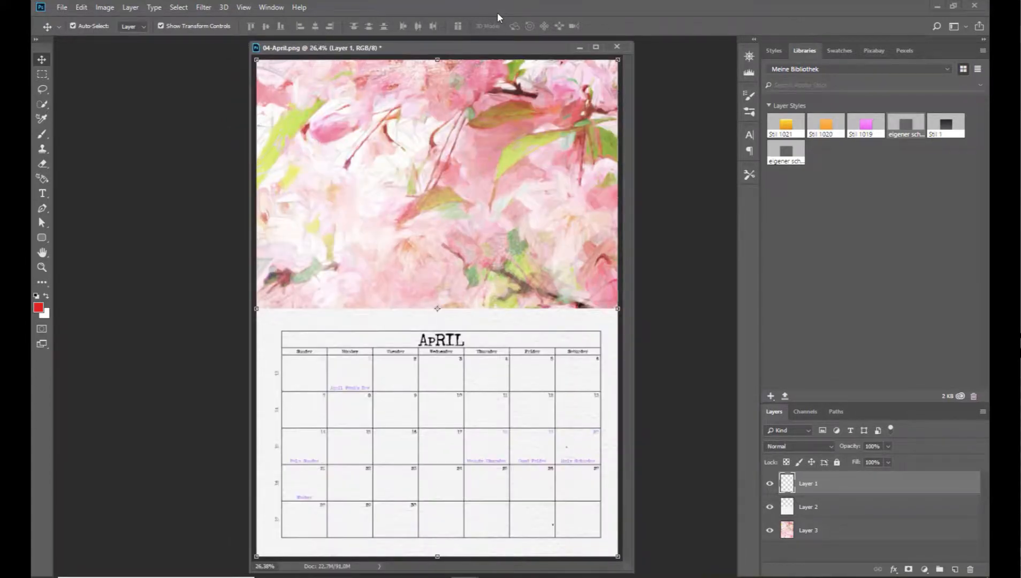
drag(518, 46, 498, 48)
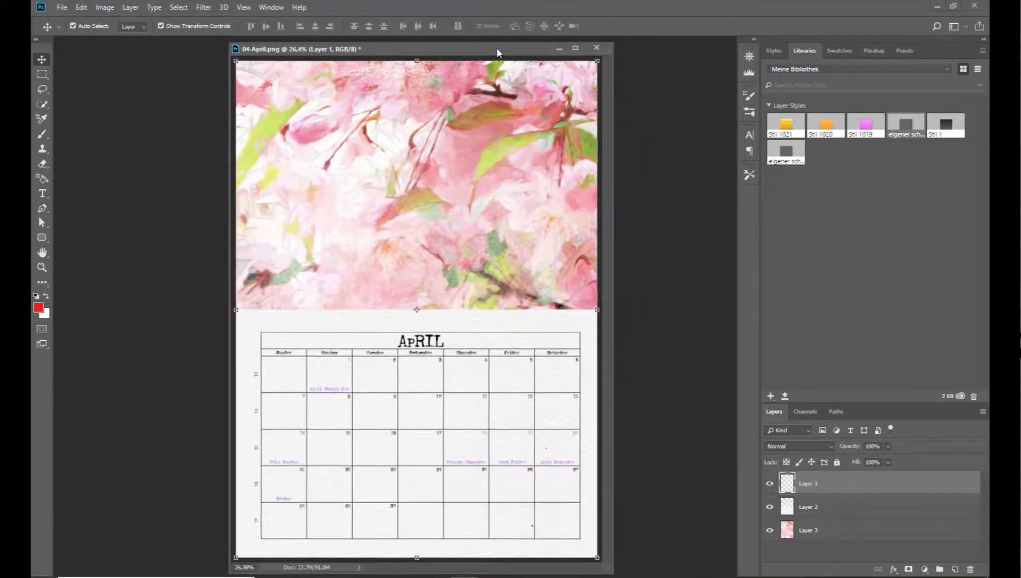
Open the amazed, peaceful and free word art files from the nbk-SFET-WORDS La Rose folder.
click(62, 7)
click(75, 30)
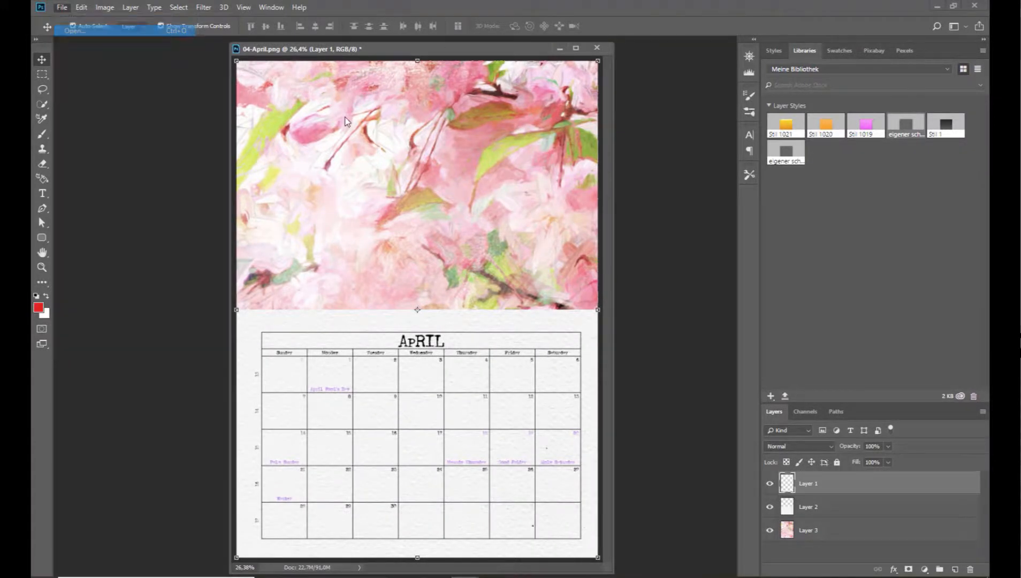
click(455, 28)
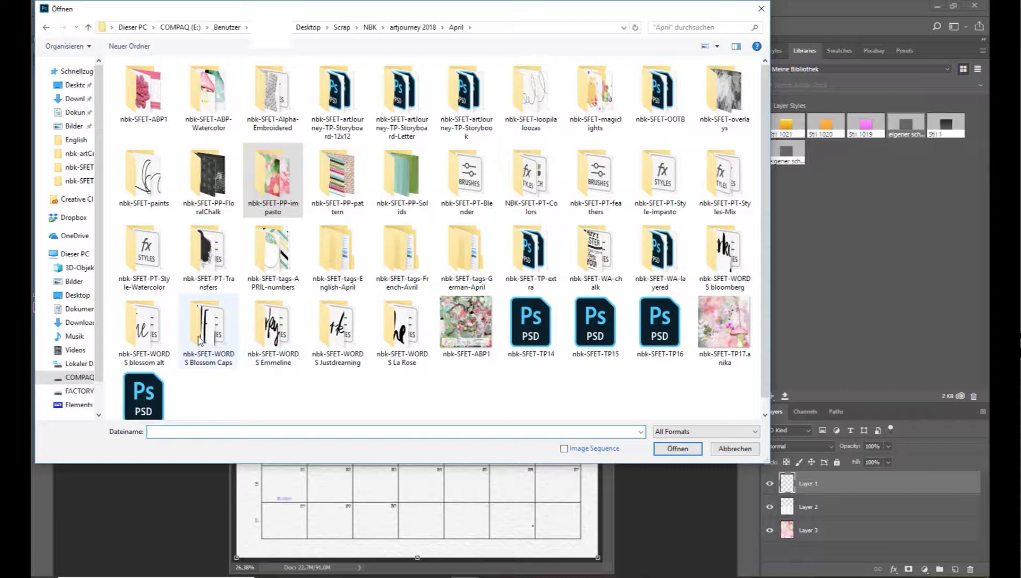
double_click(416, 345)
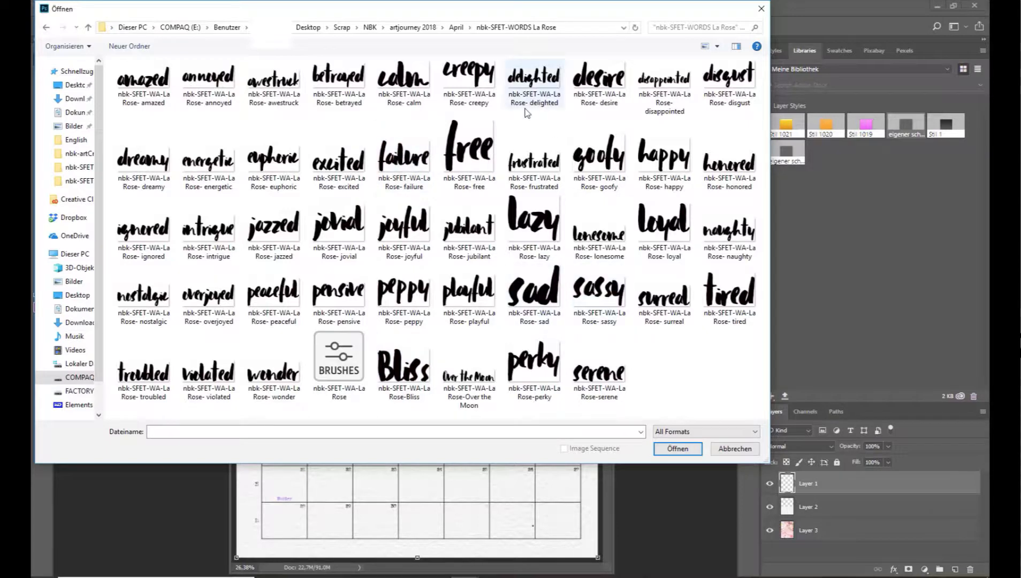
click(155, 84)
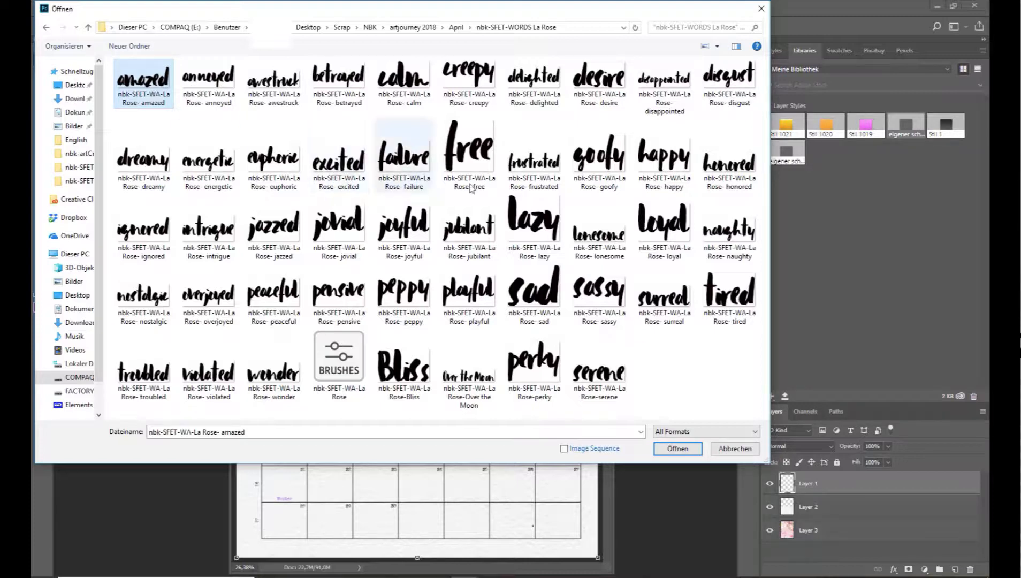
ctrl+click(286, 296)
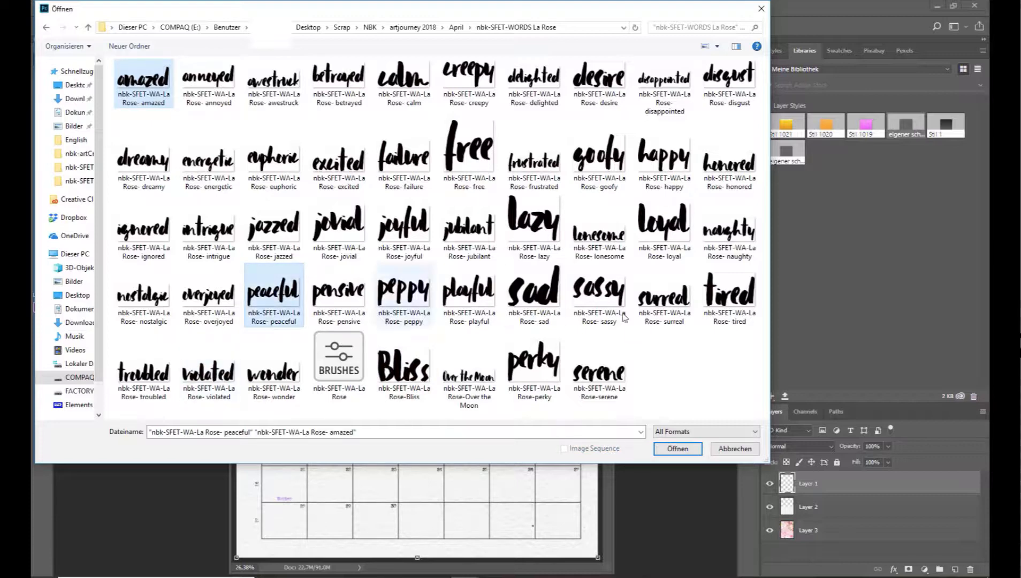
ctrl+click(469, 156)
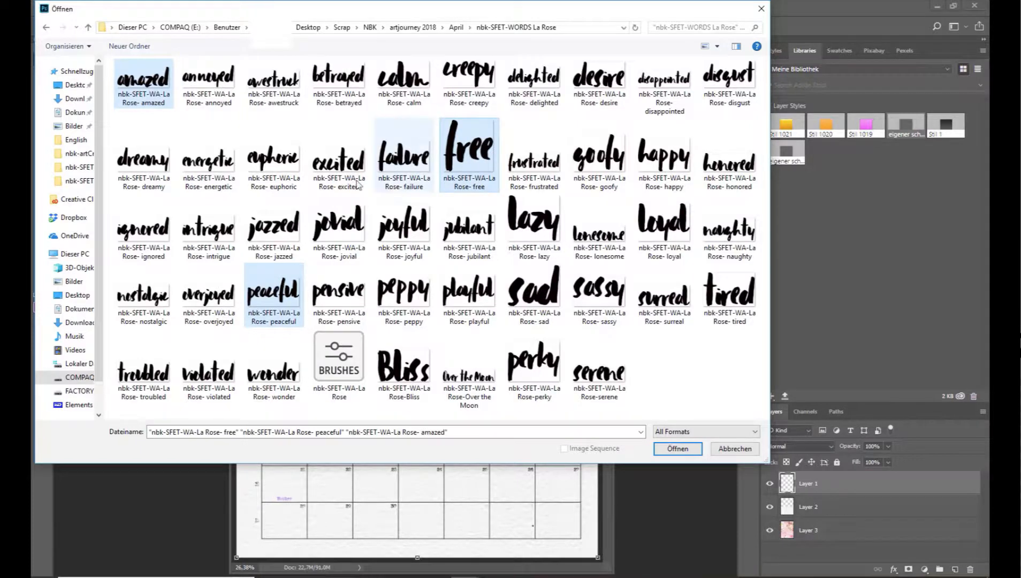
click(679, 449)
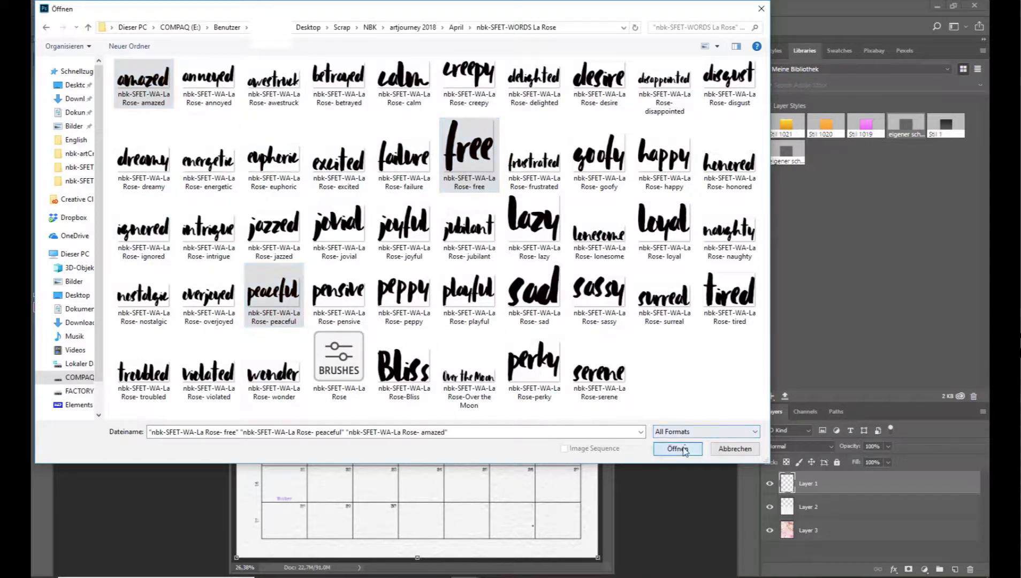
Copy the words peaceful, free and amazed onto the floral area of the April page, closing each source file.
drag(406, 166, 437, 83)
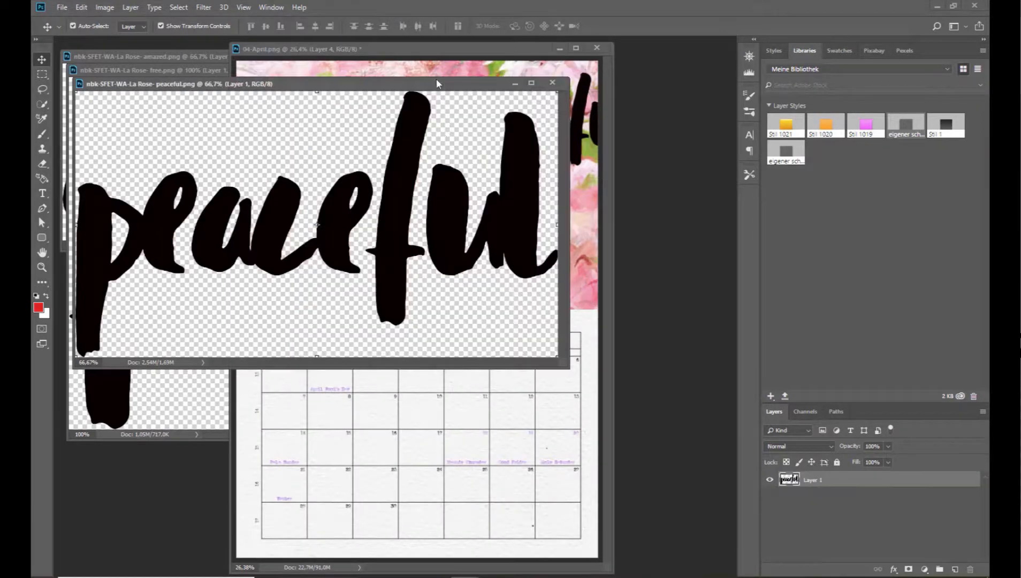
click(553, 82)
click(203, 111)
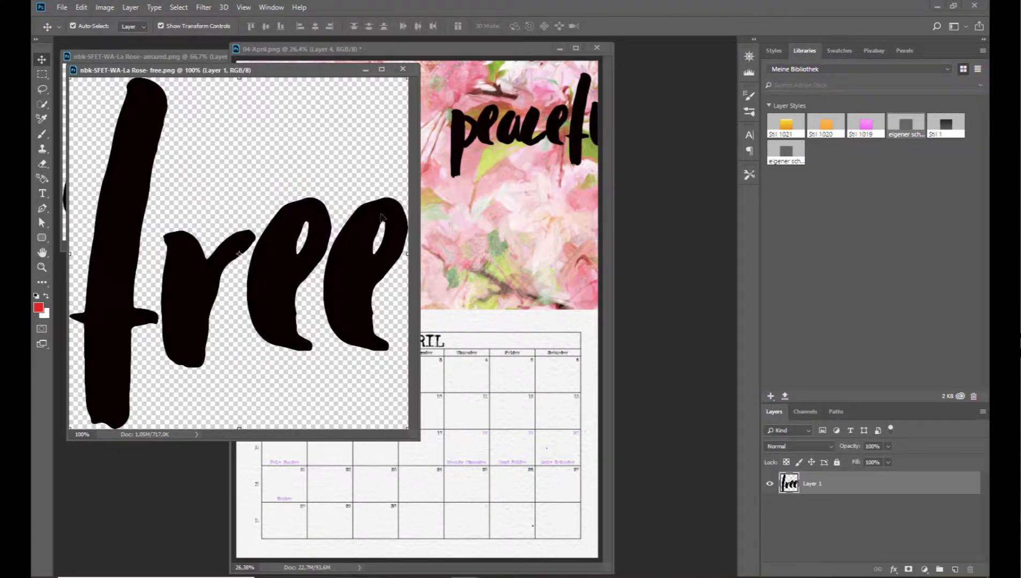
drag(381, 214, 440, 204)
click(192, 120)
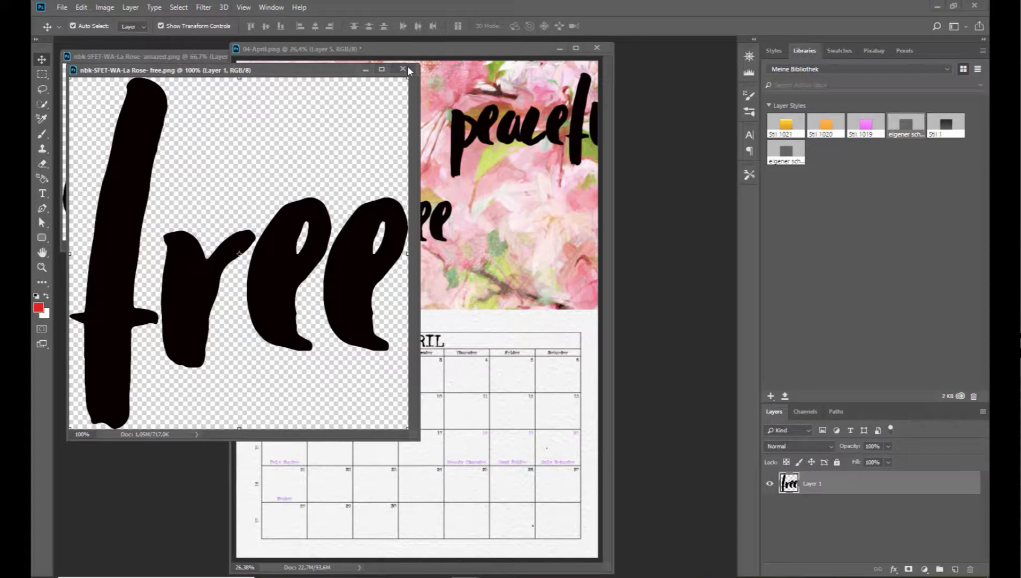
click(407, 69)
click(209, 163)
drag(209, 164, 503, 212)
click(166, 54)
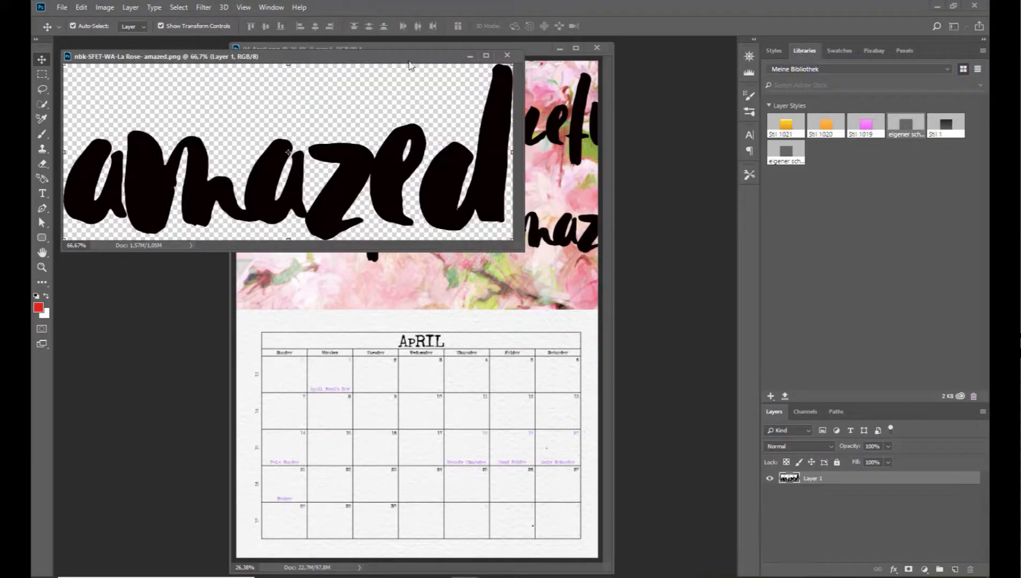
click(507, 57)
Move the word amazed to the upper left of the floral area and scale it to about 64%.
drag(514, 238, 318, 164)
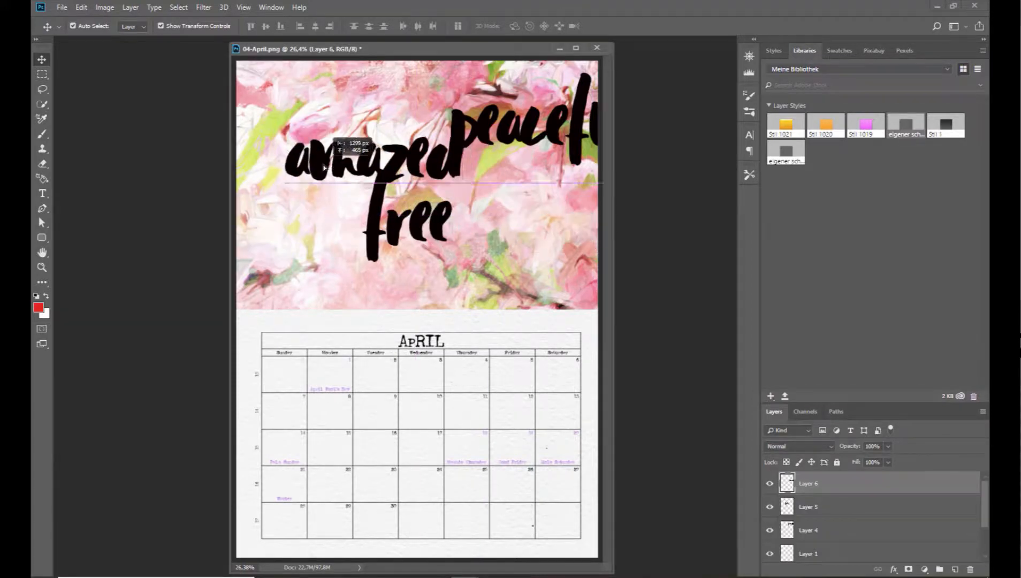
key(ctrl+t)
drag(451, 180, 400, 157)
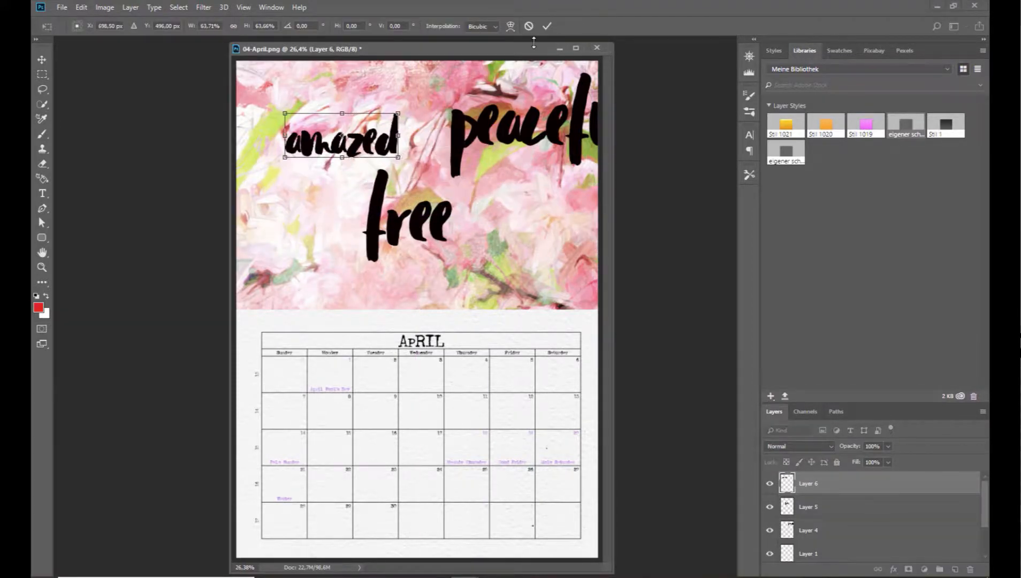
click(547, 26)
Scale down the words peaceful and free on the floral area, keeping peaceful near the right edge of the page.
drag(519, 134, 477, 165)
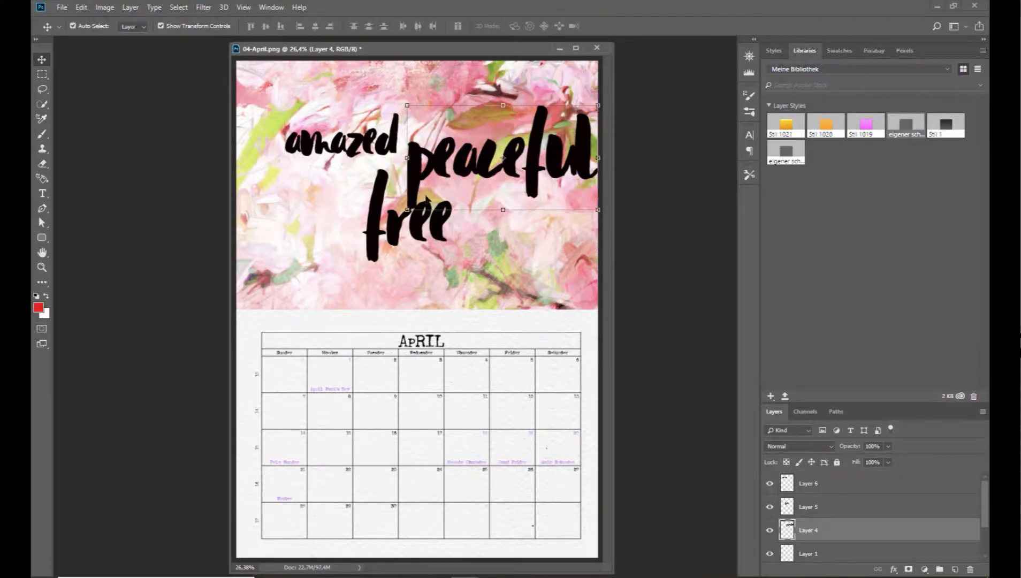
mouse_move(408, 209)
mouse_down()
mouse_move(487, 165)
mouse_move(424, 198)
mouse_up()
click(547, 26)
click(420, 231)
click(547, 26)
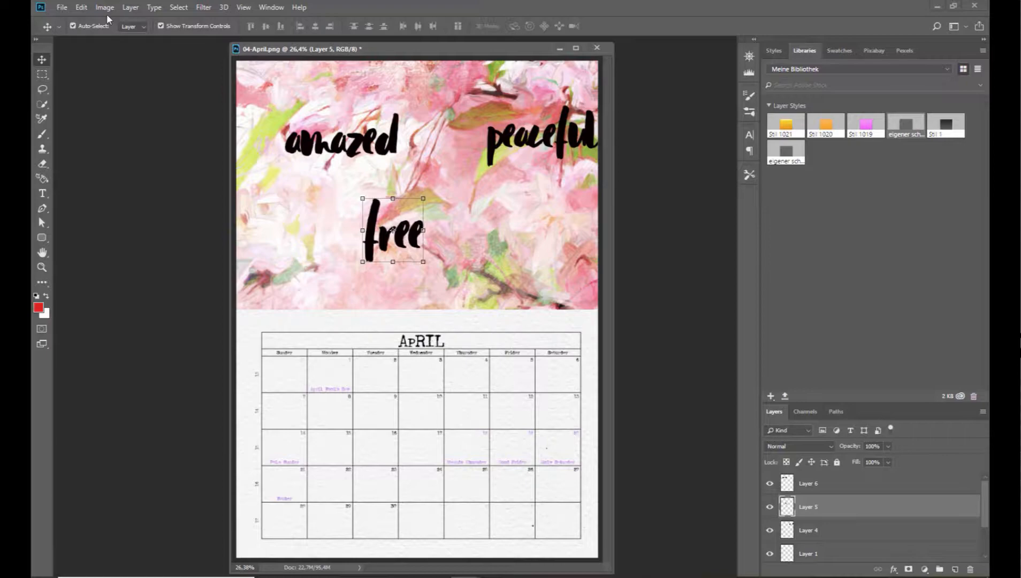
Open the grey ampersand image, nbk-SFET-ABP1-nbk-SFET-ABP1-15, from the nbk-SFET-ABP1 folder.
click(62, 7)
click(73, 28)
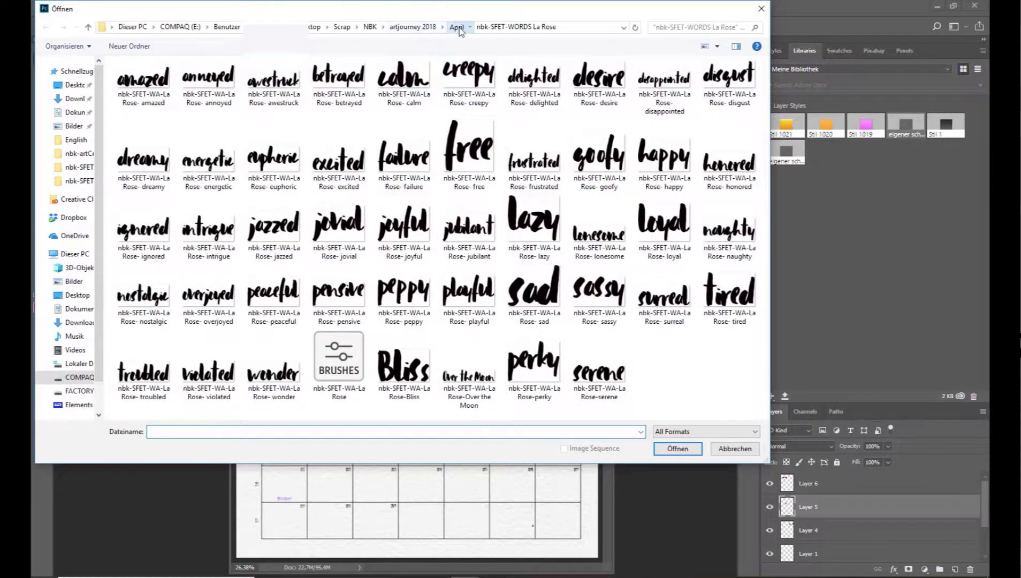
click(456, 27)
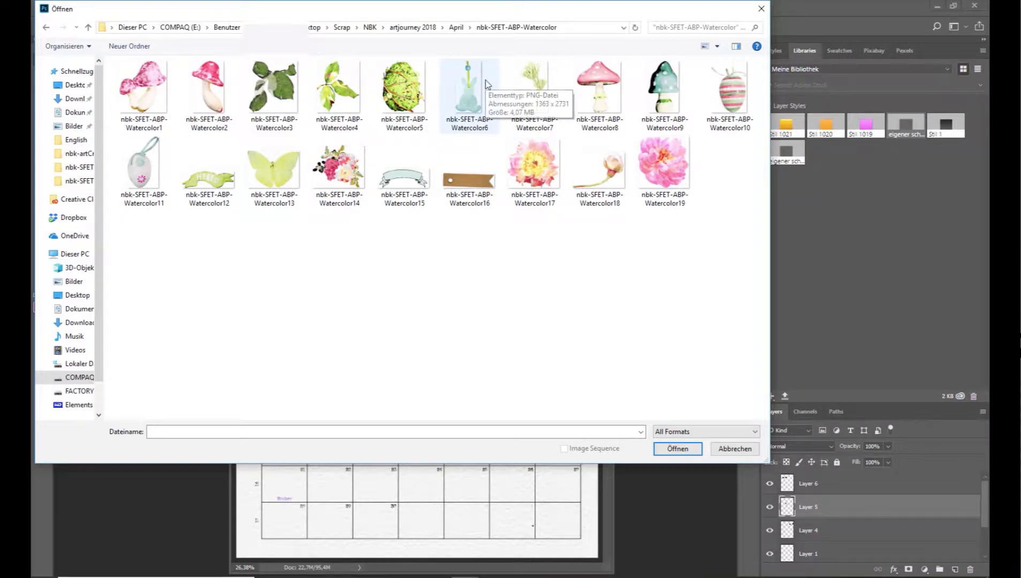
click(457, 28)
double_click(161, 94)
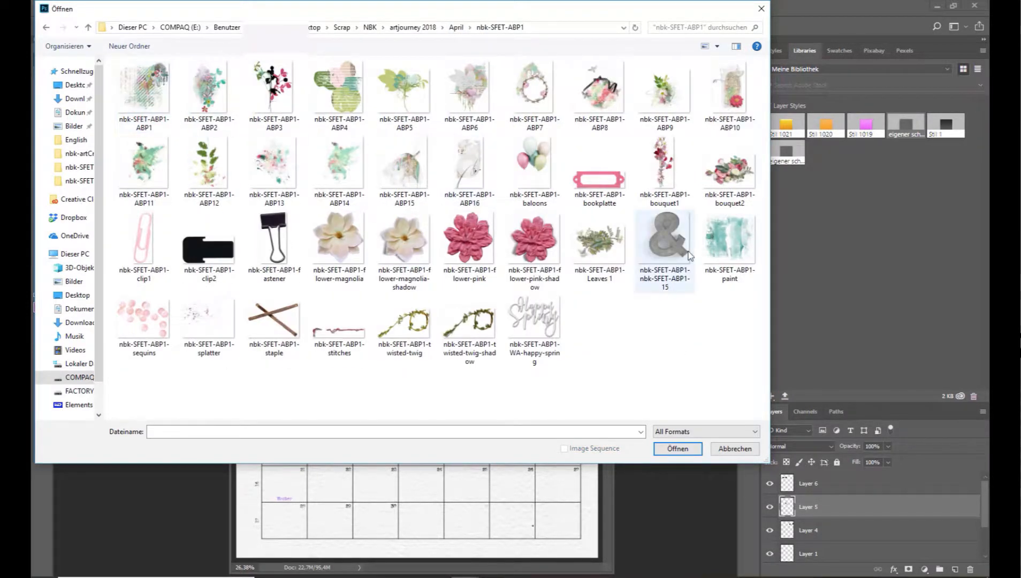
double_click(666, 261)
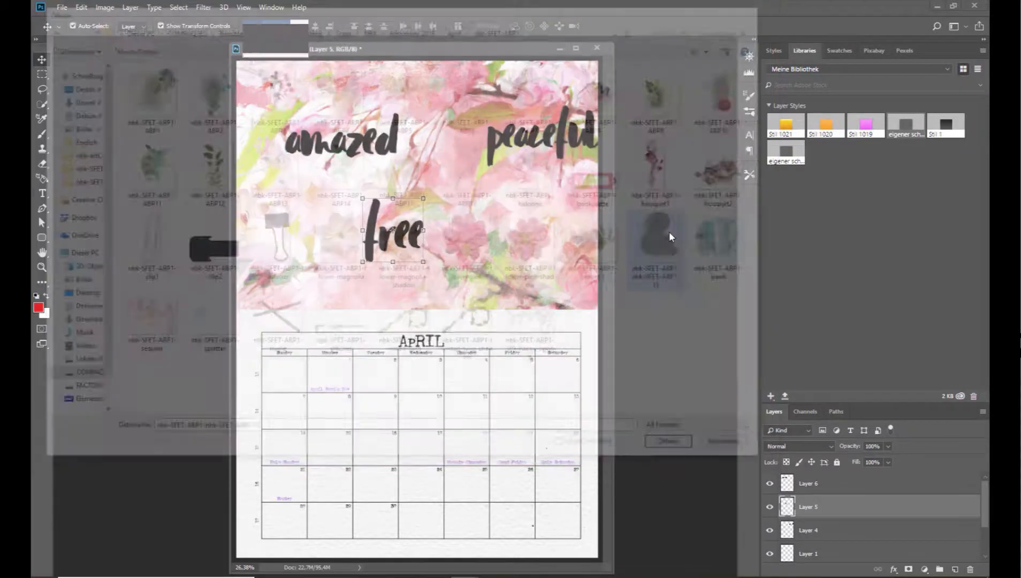
Copy the ampersand onto the April page, scale it down, and arrange it between the words amazed and free.
drag(319, 200, 451, 216)
drag(552, 304, 438, 191)
click(546, 27)
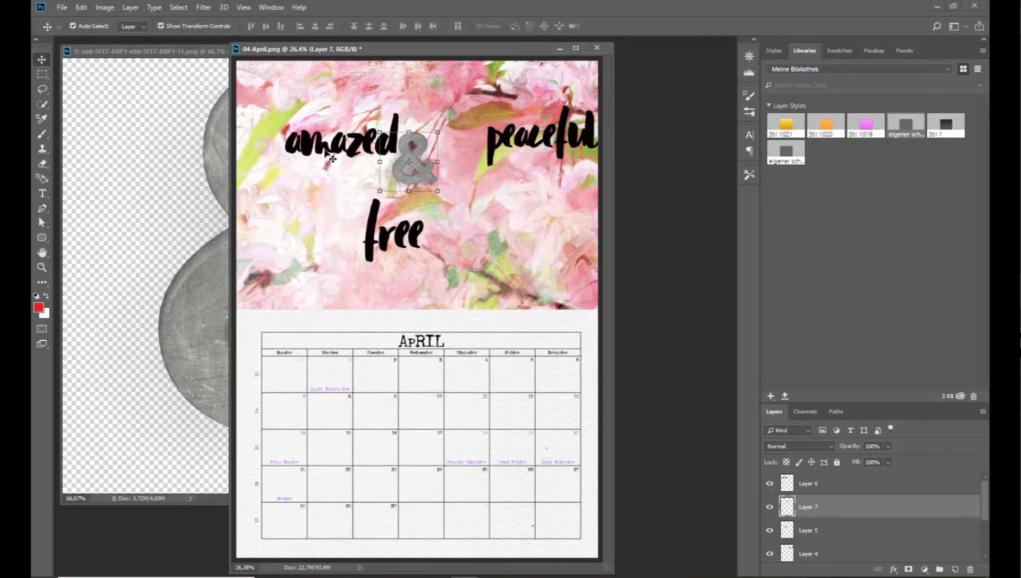
drag(328, 151, 317, 150)
click(427, 181)
drag(426, 181, 421, 178)
drag(425, 237, 495, 205)
Duplicate the ampersand, move the copy to the lower left of the floral area, and place peaceful to its right.
click(412, 167)
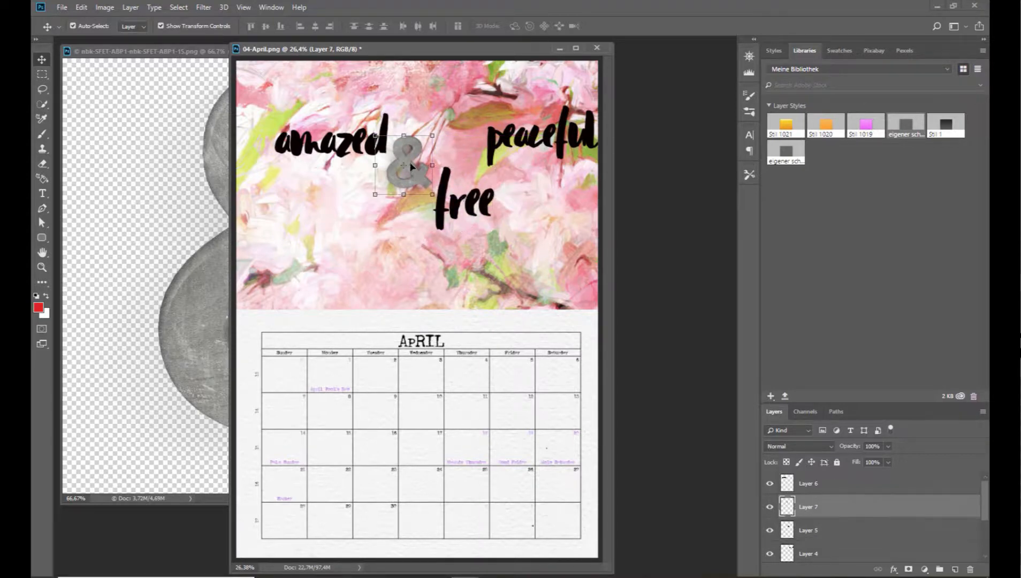
key(ctrl+j)
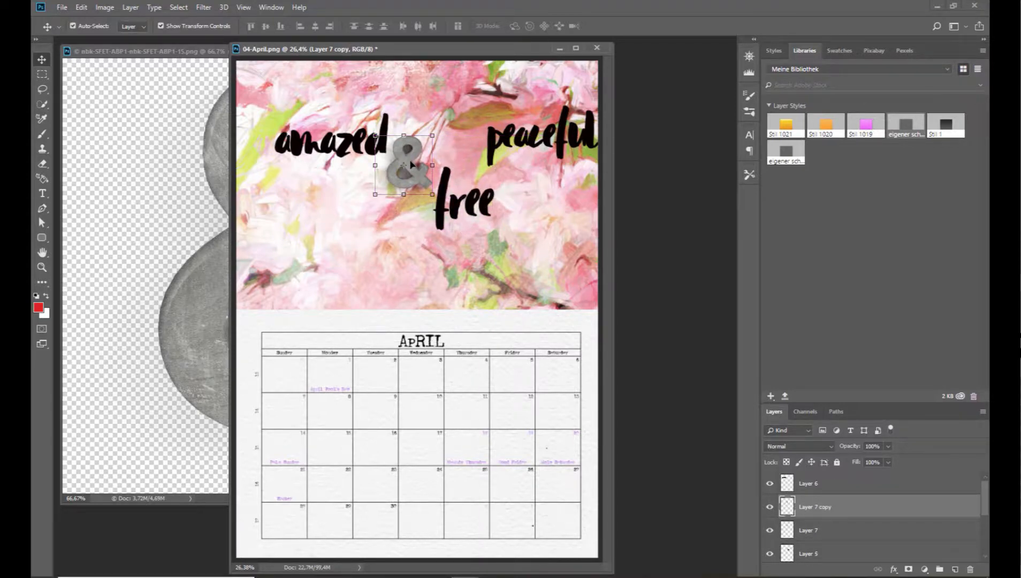
drag(411, 163, 332, 269)
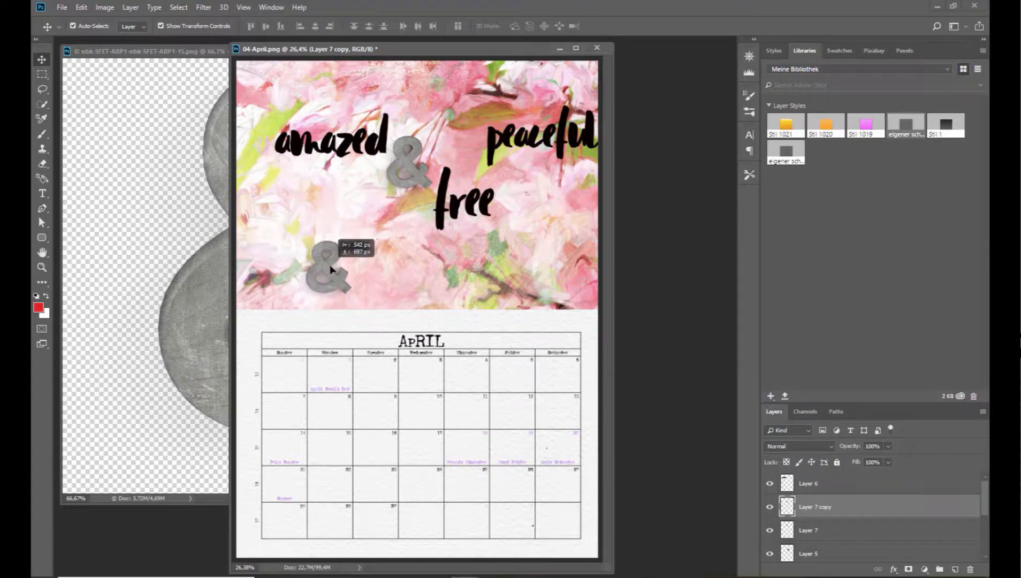
drag(491, 136, 378, 269)
Reposition the three words and two ampersands into a staggered, closer arrangement on the floral area and close the ampersand source file.
mouse_move(367, 148)
mouse_down()
mouse_move(369, 182)
mouse_move(364, 129)
mouse_up()
drag(419, 152, 418, 136)
drag(466, 206, 471, 189)
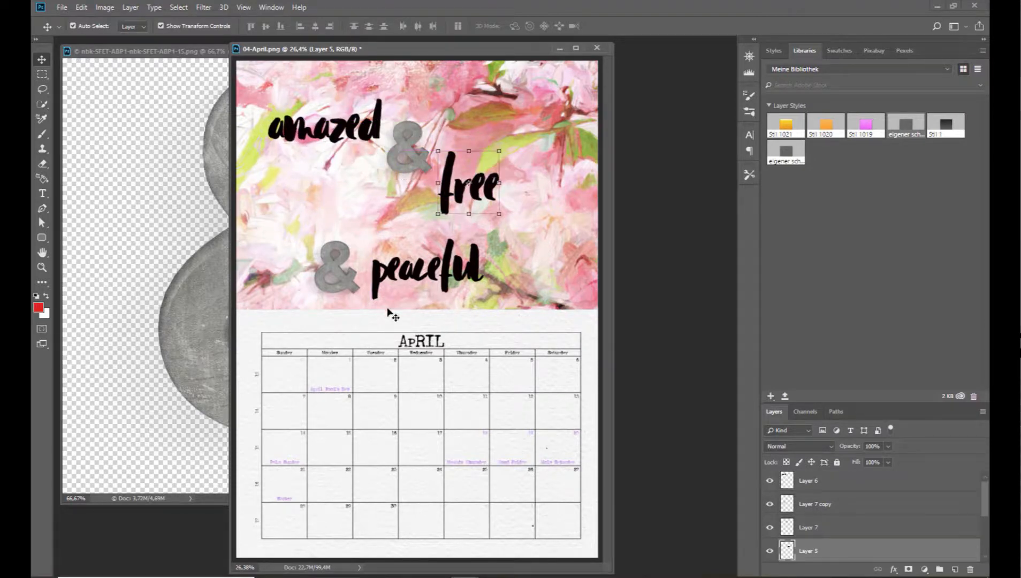
drag(452, 274, 468, 257)
drag(335, 254, 311, 213)
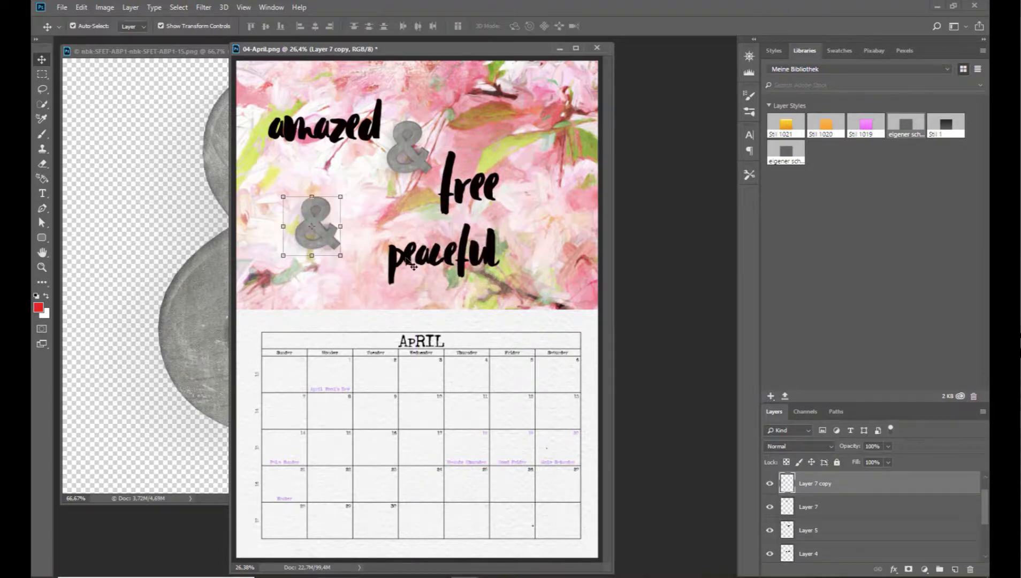
drag(396, 261, 365, 242)
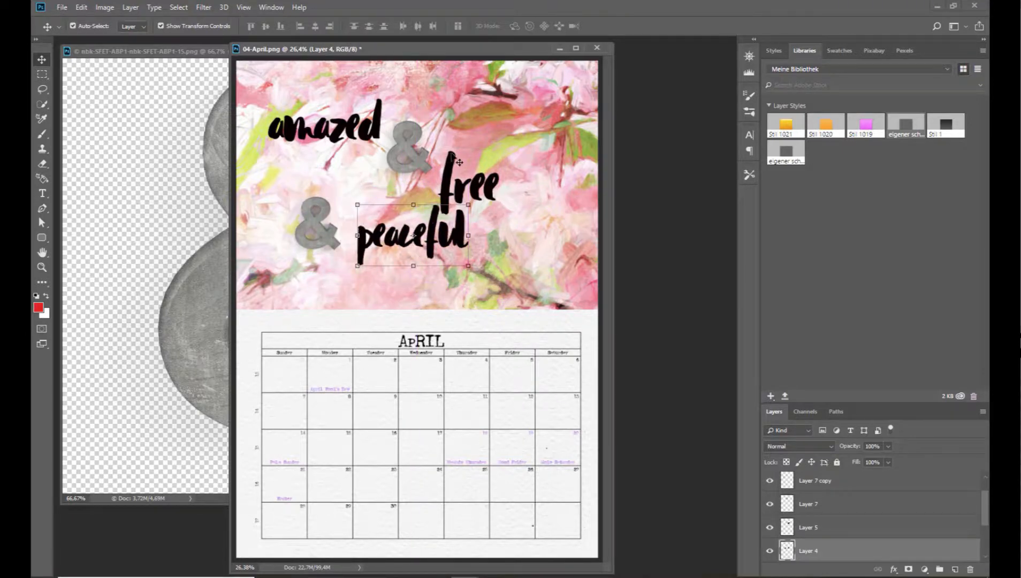
drag(450, 157, 458, 137)
click(192, 104)
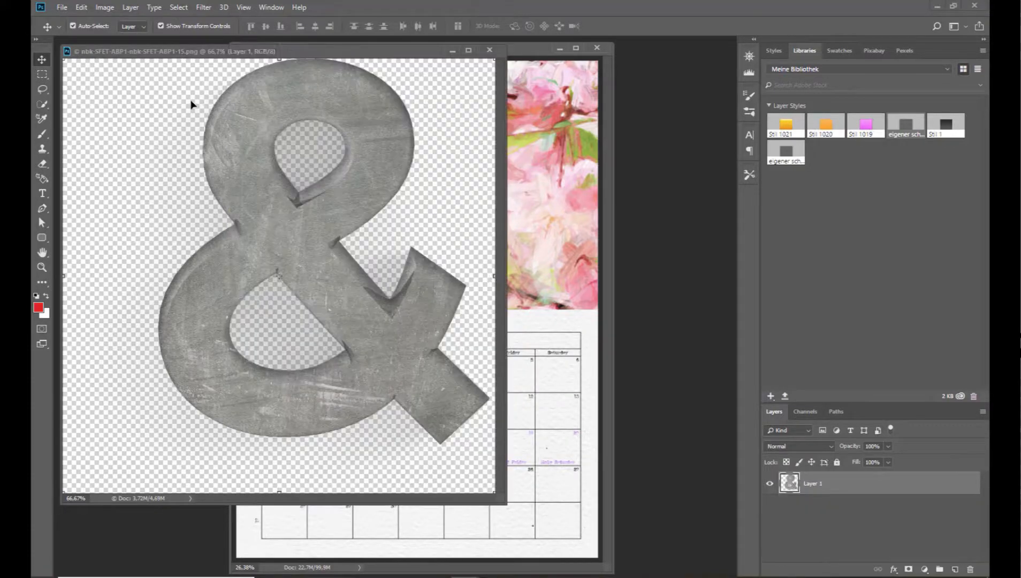
click(491, 51)
Open the pink mushroom image, nbk-SFET-ABP-Watercolor8, from the nbk-SFET-ABP-Watercolor folder.
click(64, 8)
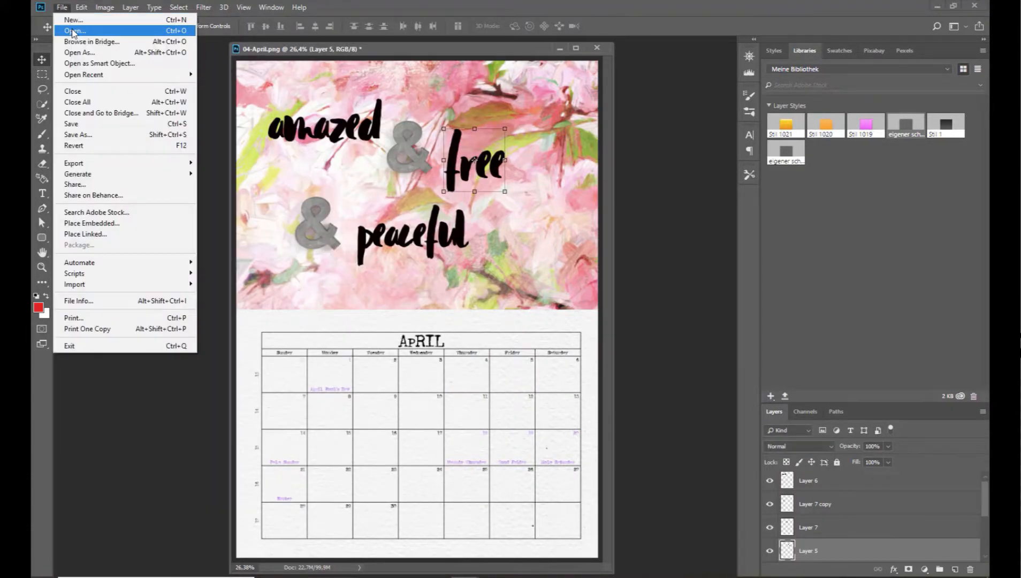
click(73, 32)
click(454, 28)
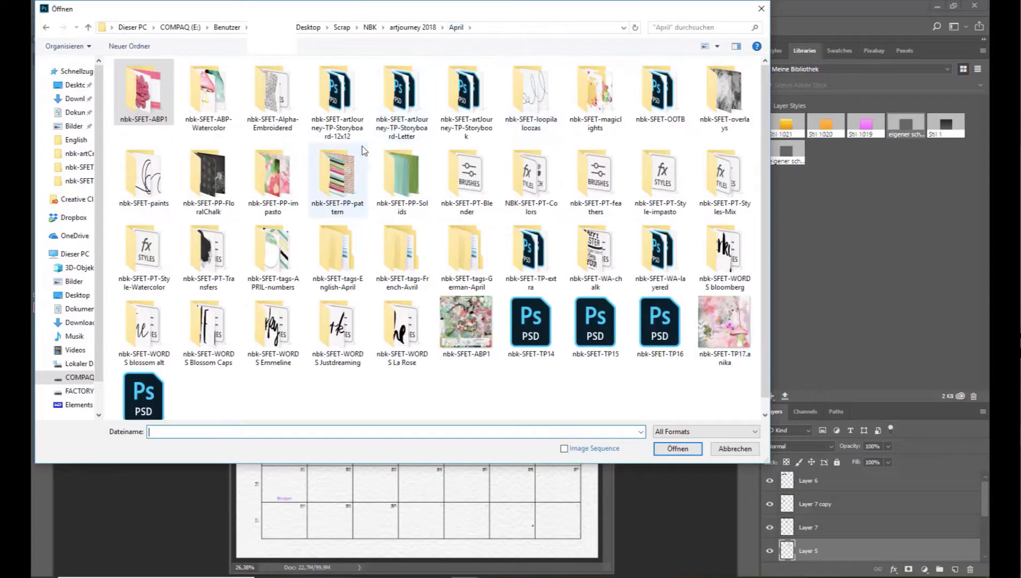
double_click(222, 92)
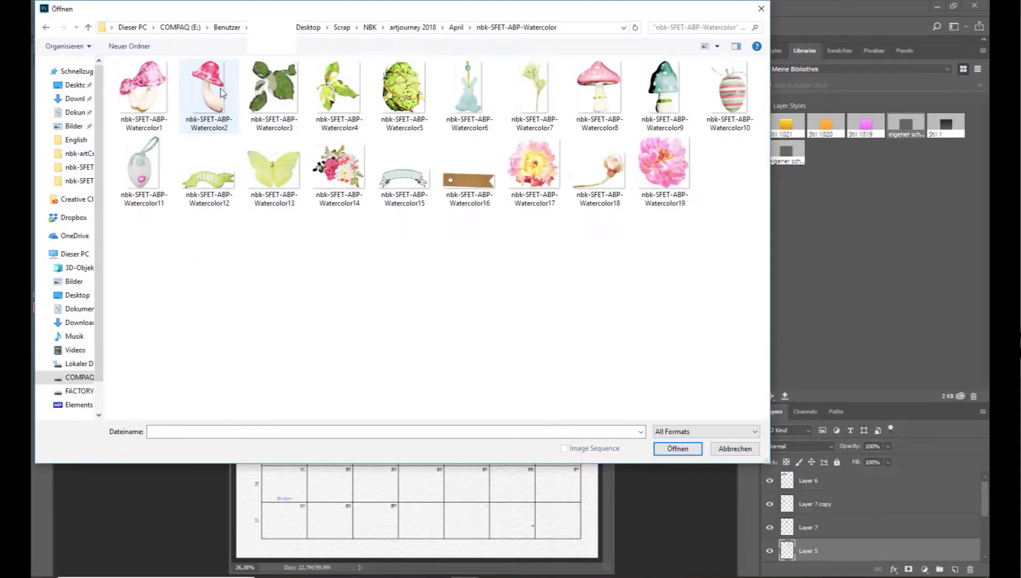
double_click(600, 88)
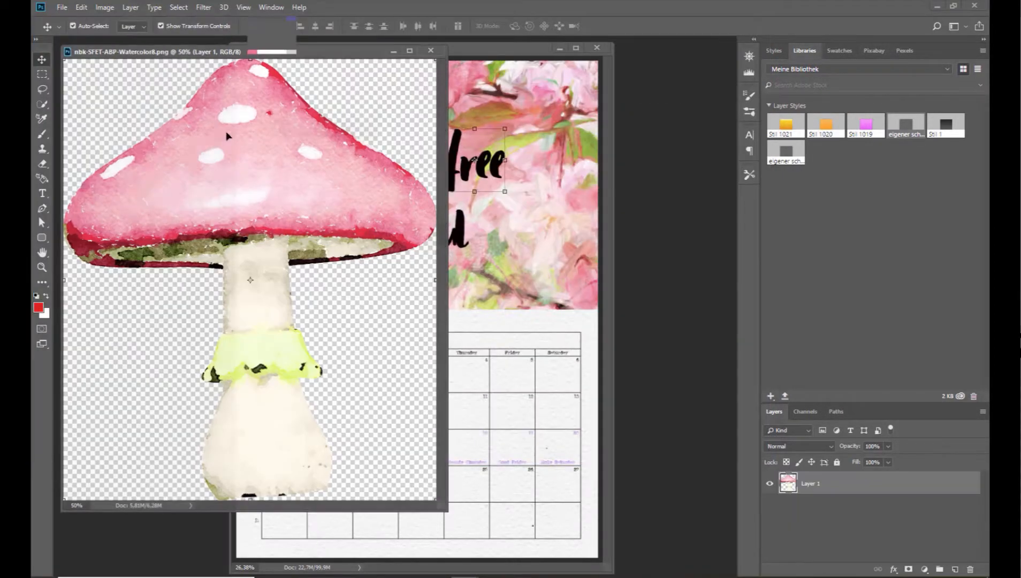
Copy the mushroom onto the page, place it small with a drop shadow over the floral area's lower right edge, and close its source file.
drag(227, 136, 434, 153)
drag(499, 102, 541, 272)
click(547, 26)
click(177, 72)
click(431, 50)
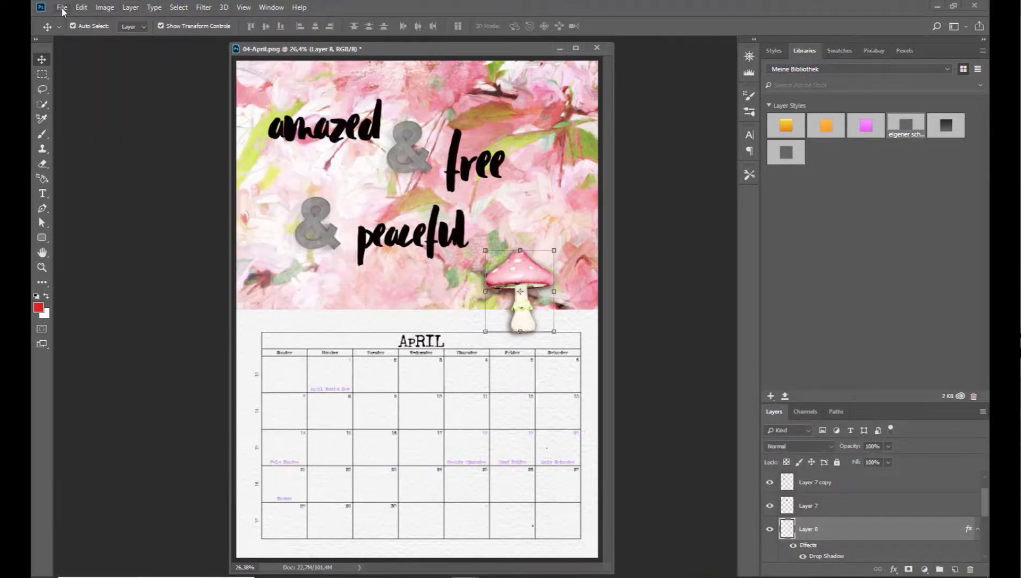
Open the teal mushroom image, nbk-SFET-ABP-Watercolor9, copy it onto the page and scale it to 24%.
click(62, 7)
click(78, 30)
double_click(666, 92)
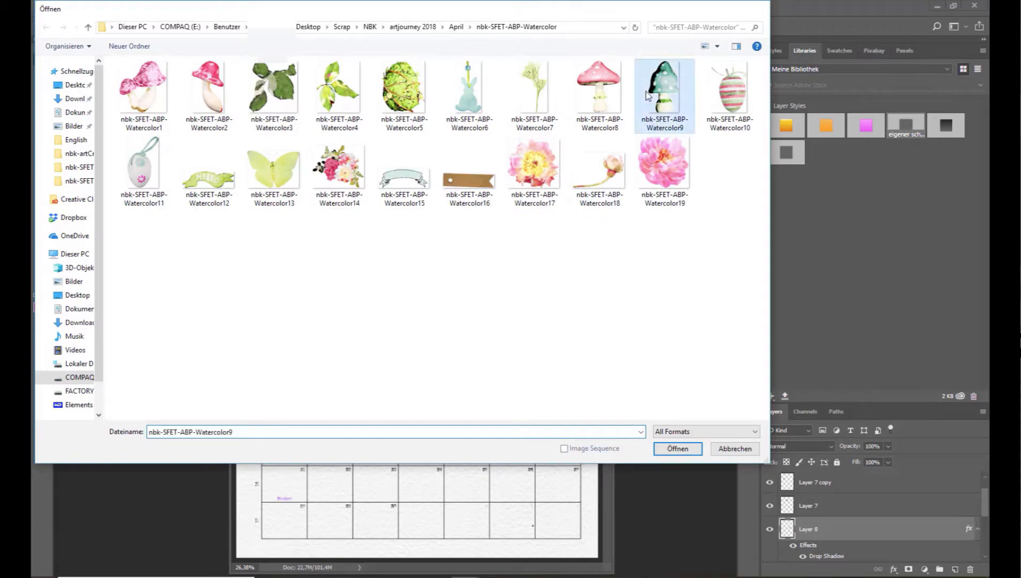
drag(472, 143, 472, 143)
drag(528, 101, 434, 263)
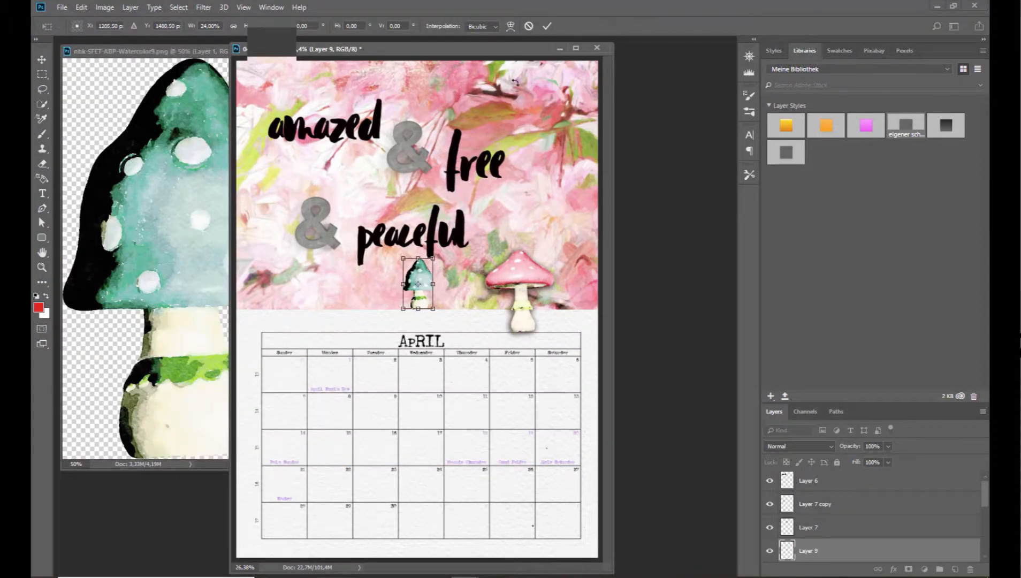
click(549, 26)
Place the teal mushroom with a drop shadow in front of the pink mushroom's stem and close its source file.
drag(423, 306, 527, 334)
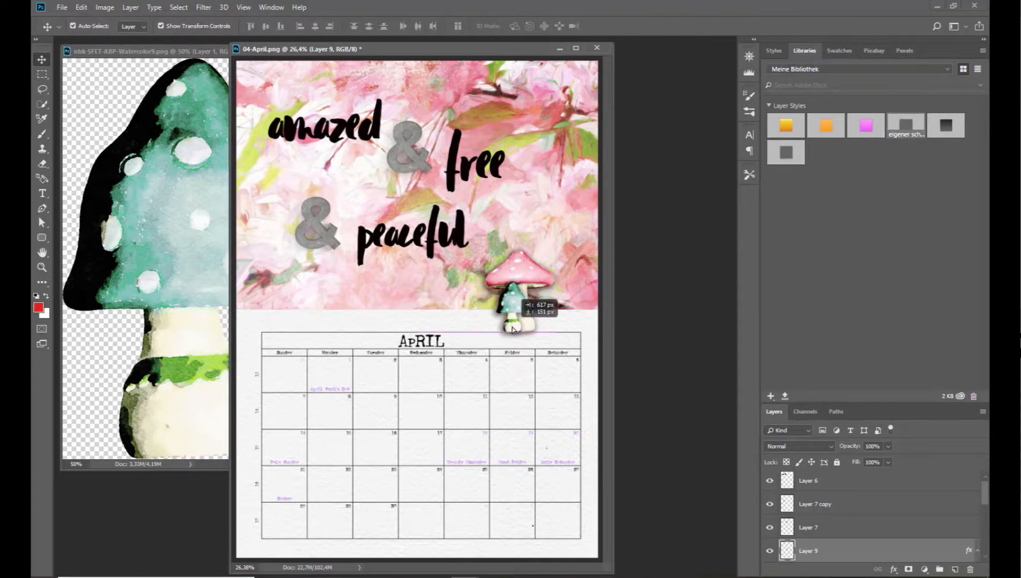
click(181, 85)
click(301, 50)
Open the transfer texture nbk-SFET-PT-Transfers3 from the nbk-SFET-PT-Transfers folder.
click(62, 7)
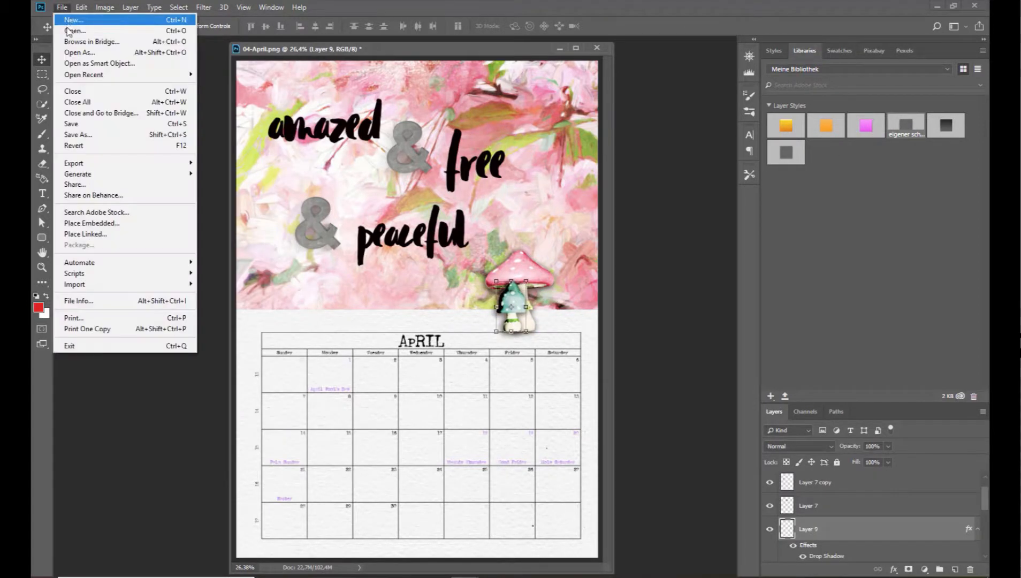
click(68, 31)
click(456, 27)
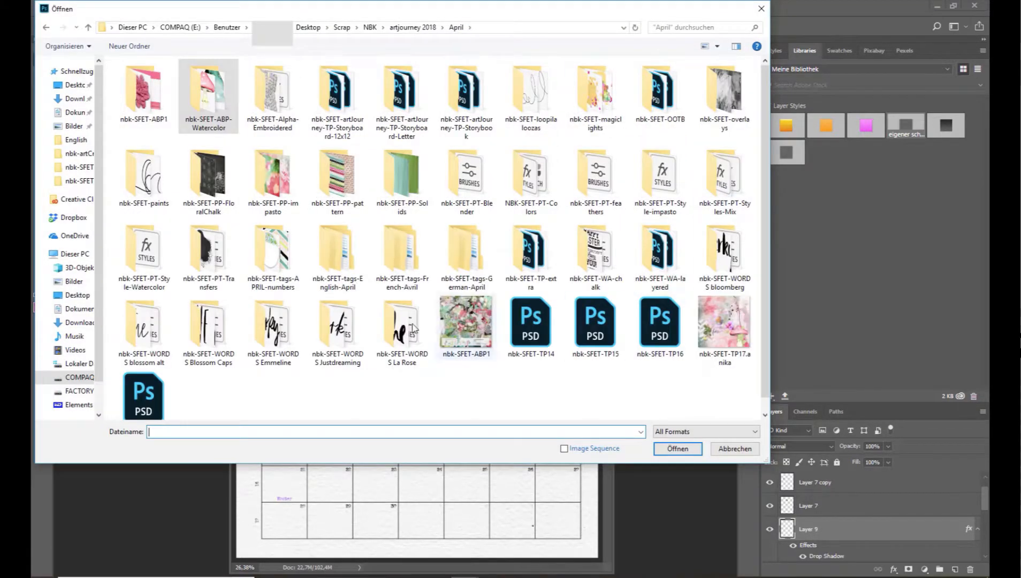
double_click(206, 257)
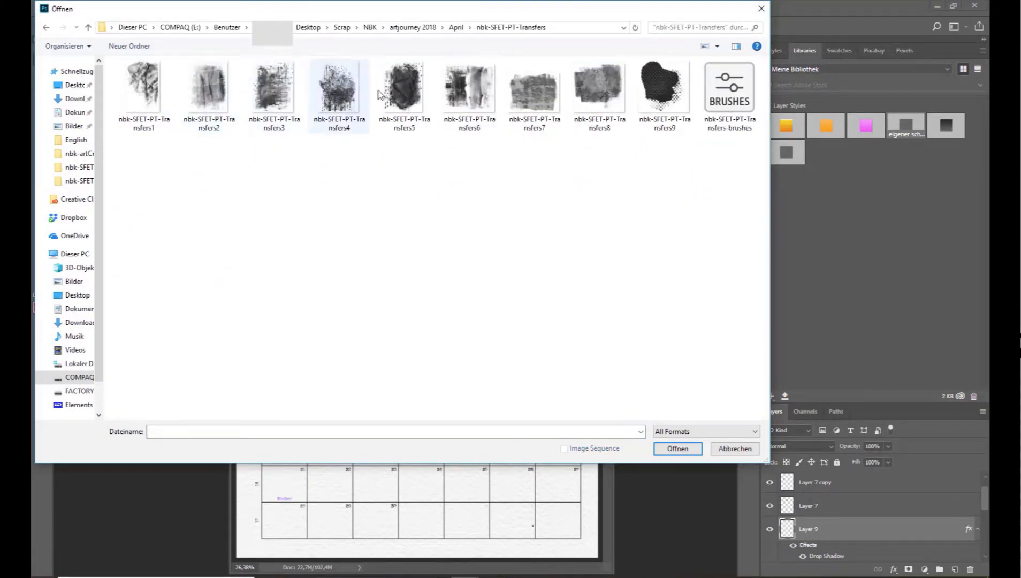
double_click(281, 110)
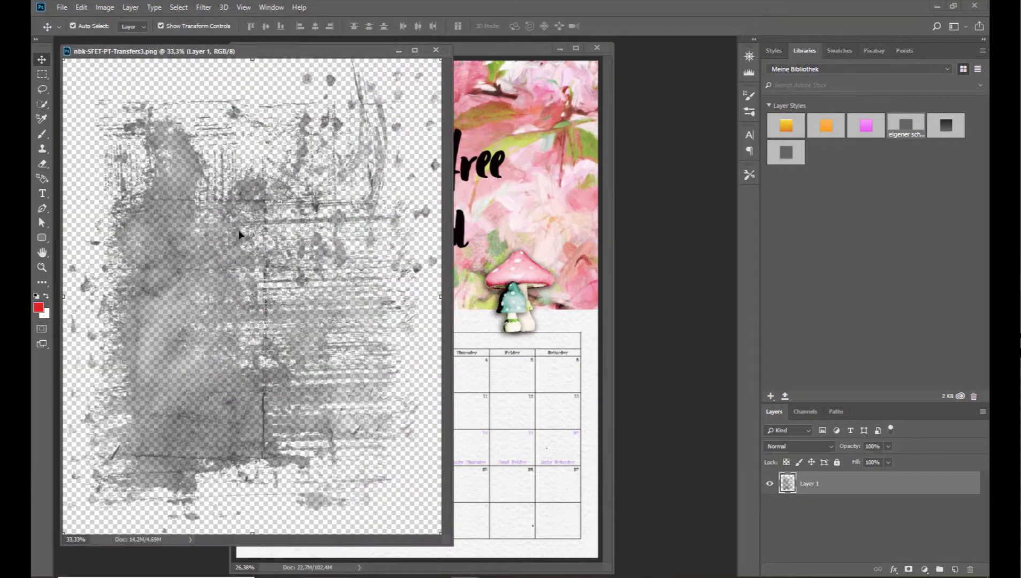
Copy the transfer texture onto the page along the floral area's right edge, layer it behind the mushrooms, and close its source file.
drag(236, 234, 480, 221)
drag(463, 351, 551, 249)
scroll(827, 543, down, 2)
drag(827, 506, 834, 534)
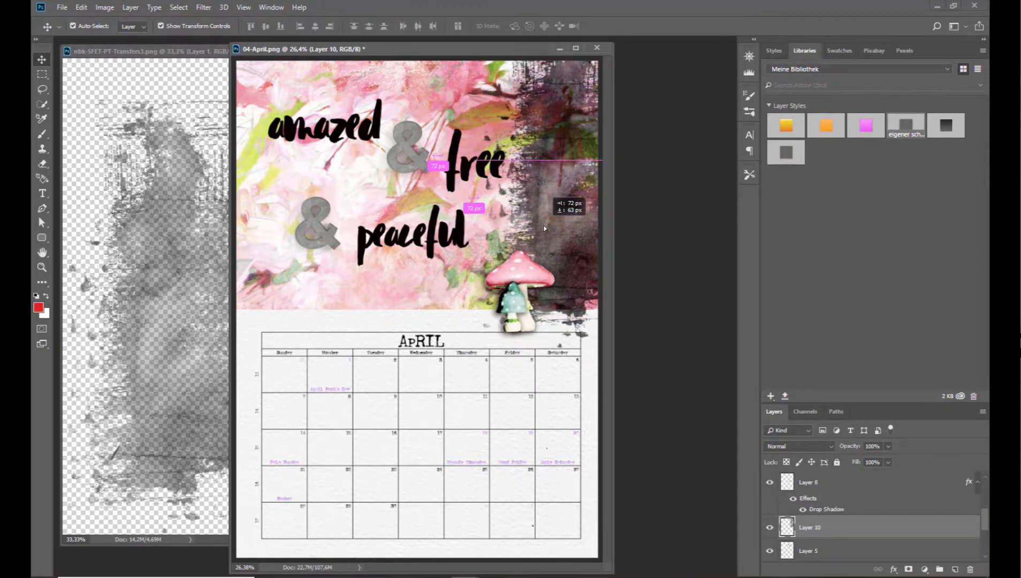
key(ctrl+Tab)
click(436, 51)
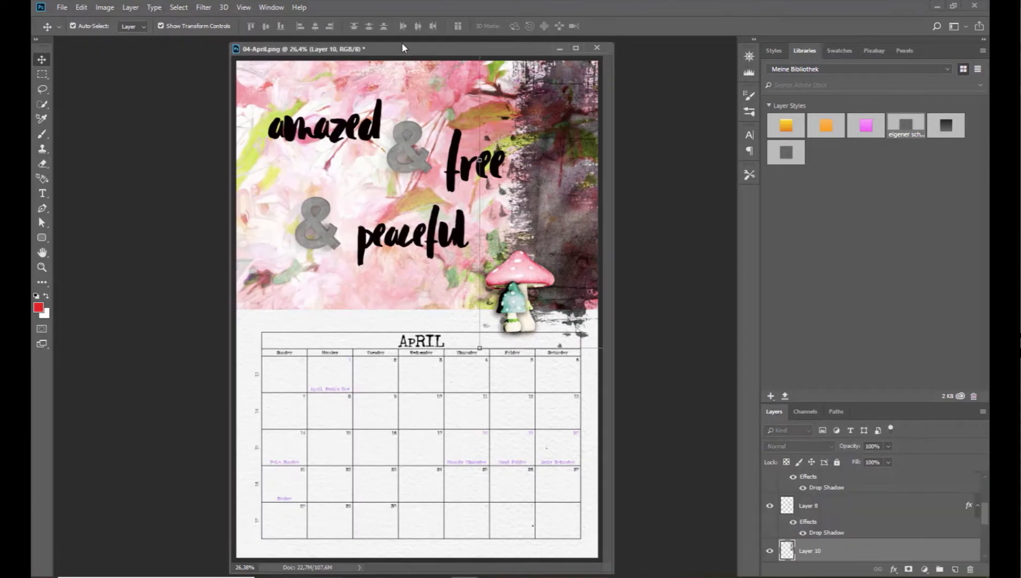
click(62, 7)
click(75, 27)
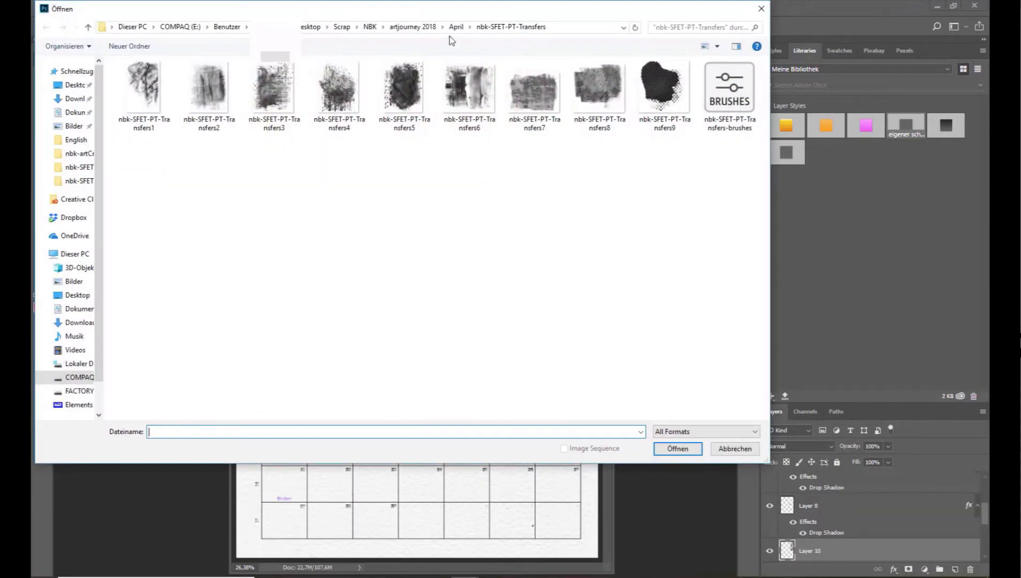
click(457, 26)
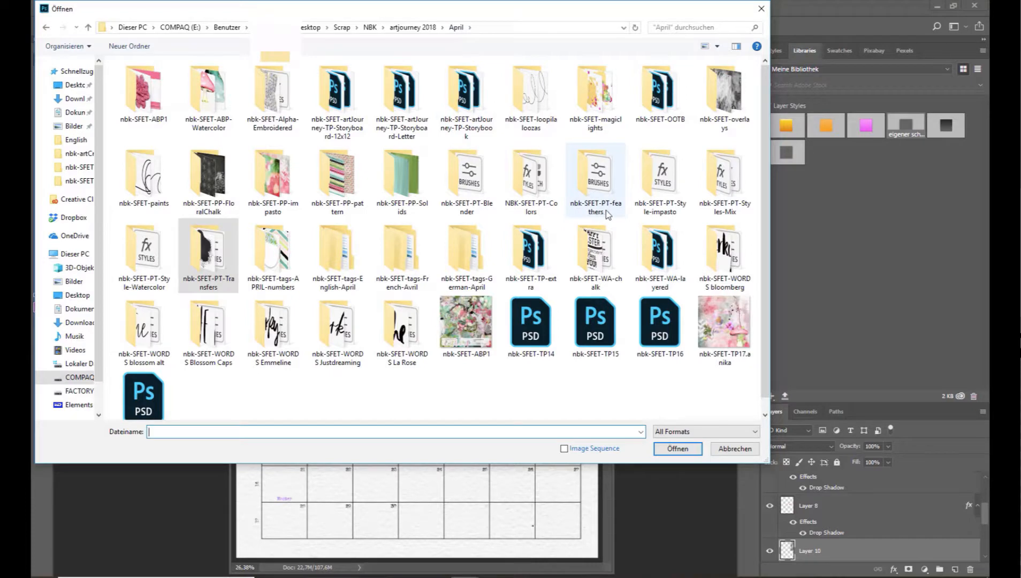
double_click(729, 175)
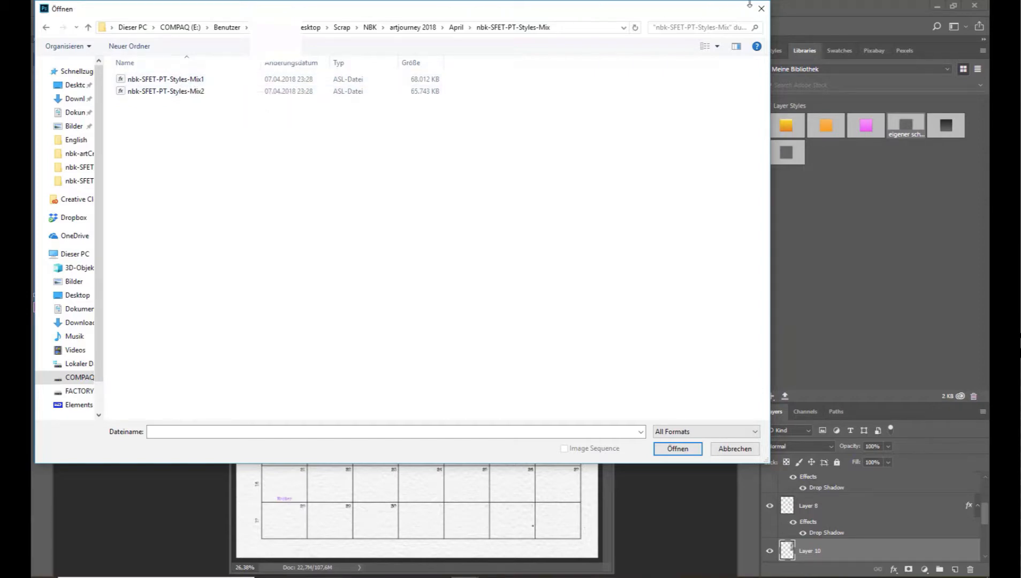
key(Escape)
Compare teal, pink and beige layer styles on the transfer texture, apply the last white style, and shift the texture slightly to the right.
click(782, 50)
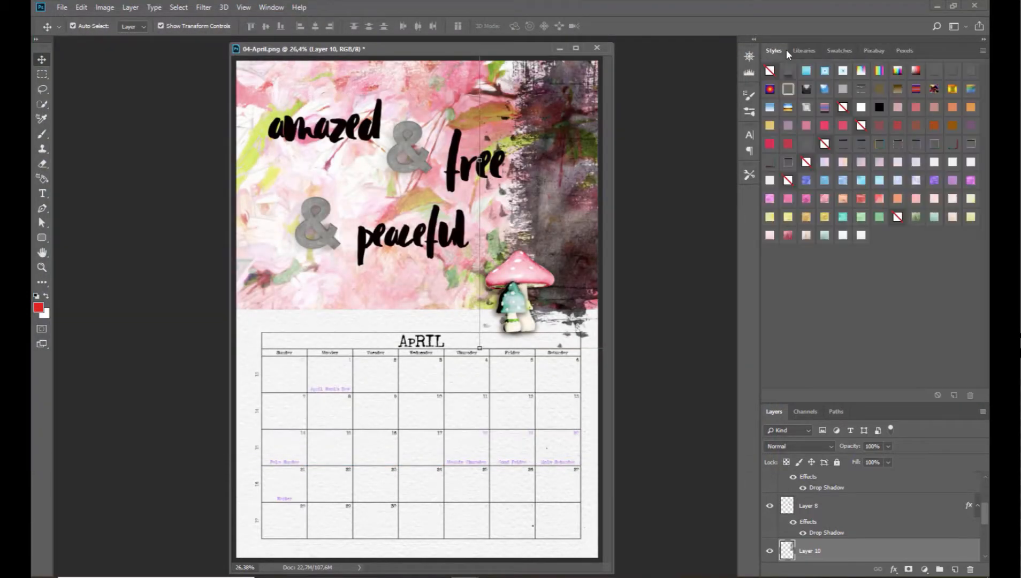
click(981, 51)
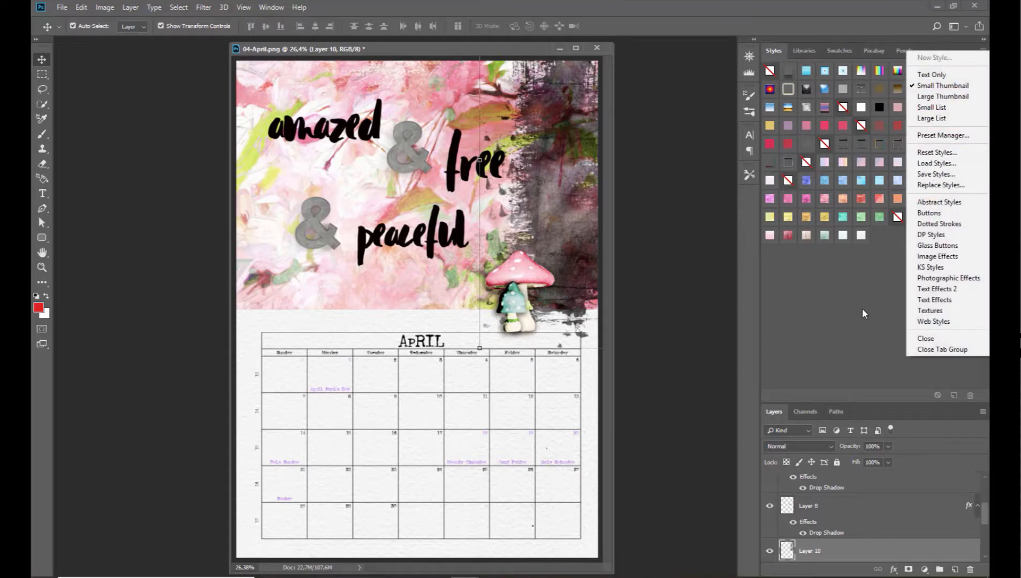
click(863, 314)
click(862, 236)
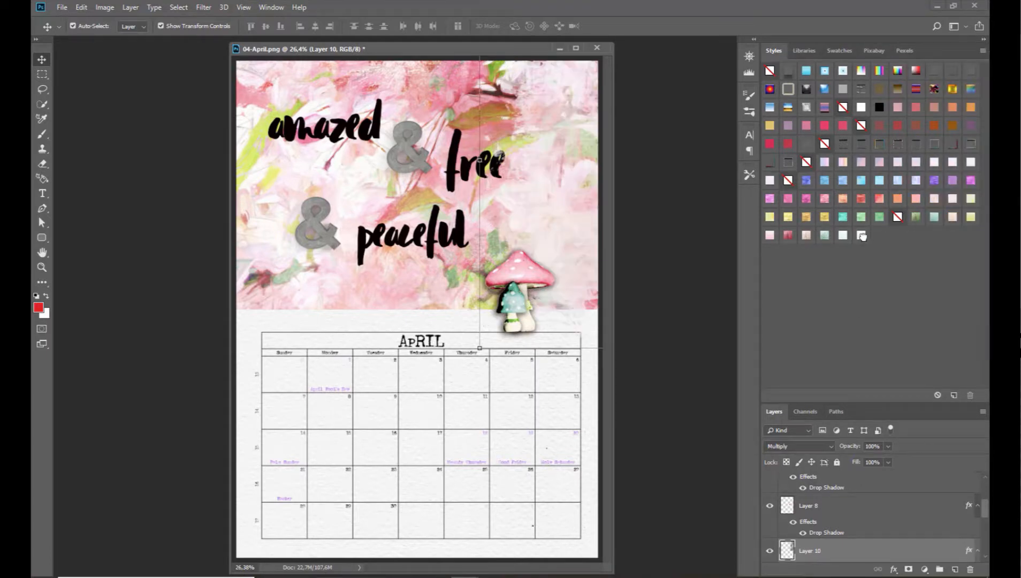
click(829, 238)
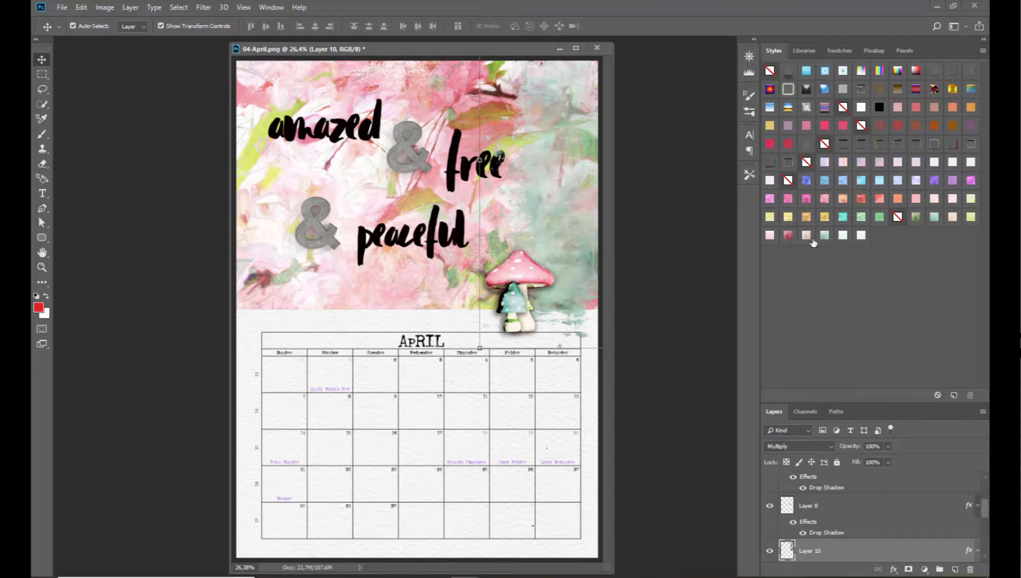
click(771, 235)
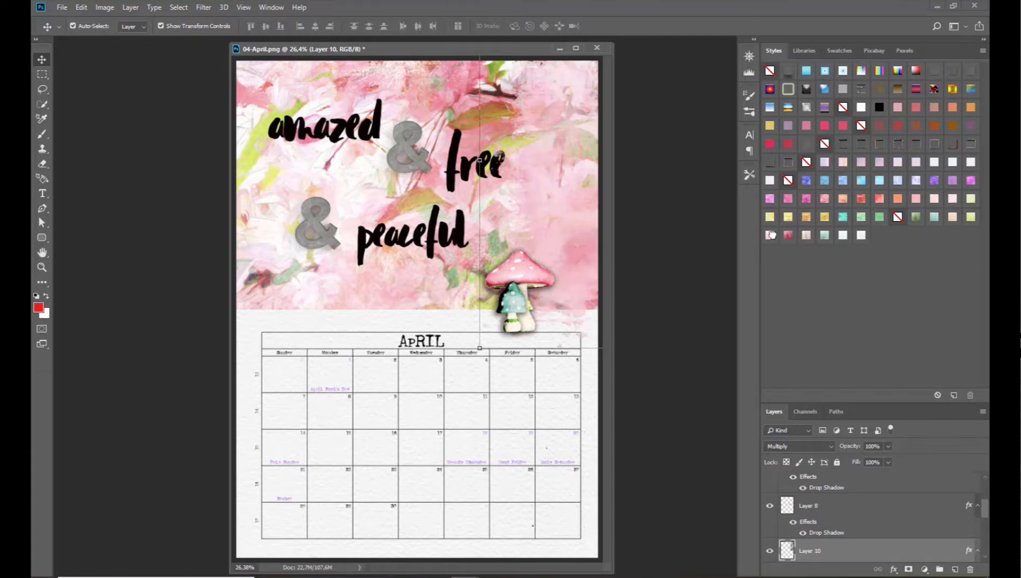
click(807, 237)
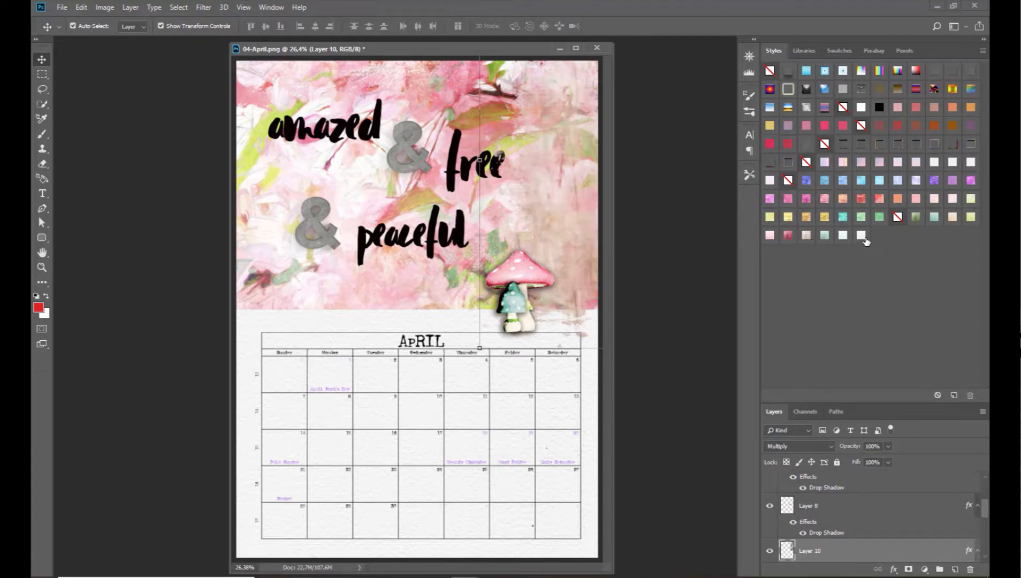
click(862, 236)
mouse_move(538, 169)
mouse_down()
mouse_move(560, 165)
mouse_move(547, 174)
mouse_up()
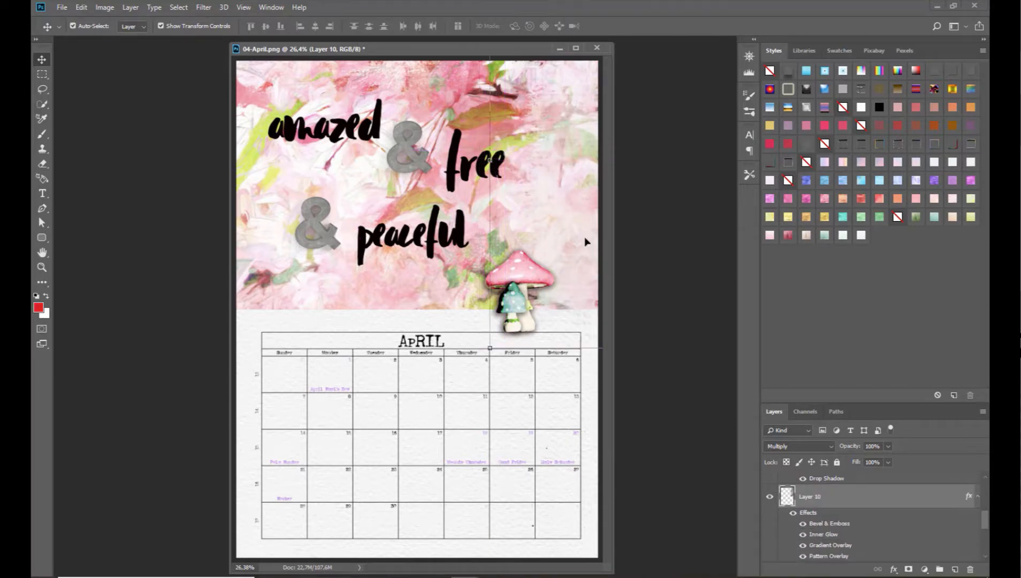
Open the loop scribble image nbk-SFET-loopilaloozas12-shadow from the nbk-SFET-loopilaloozas folder.
click(60, 7)
click(69, 29)
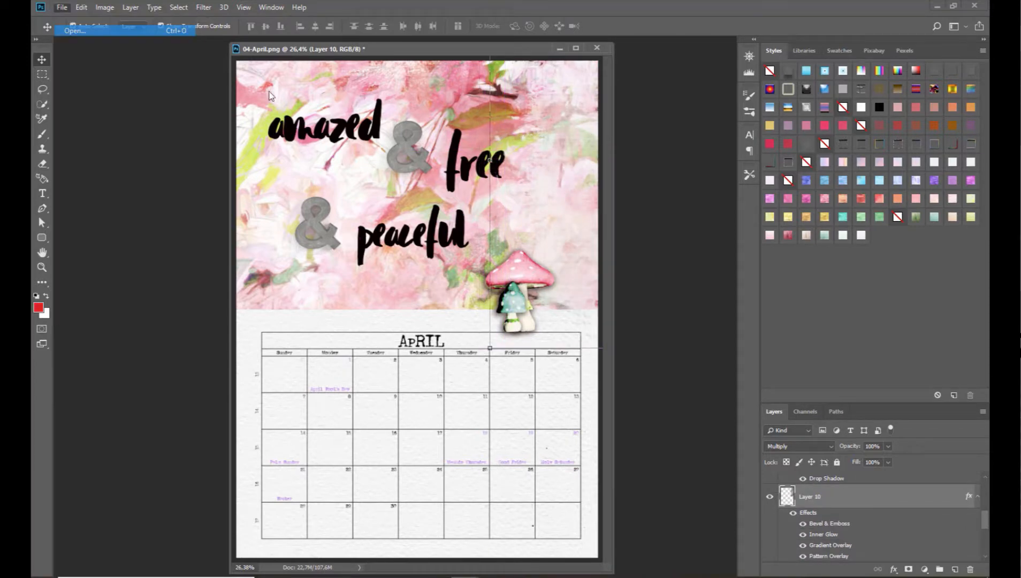
click(455, 28)
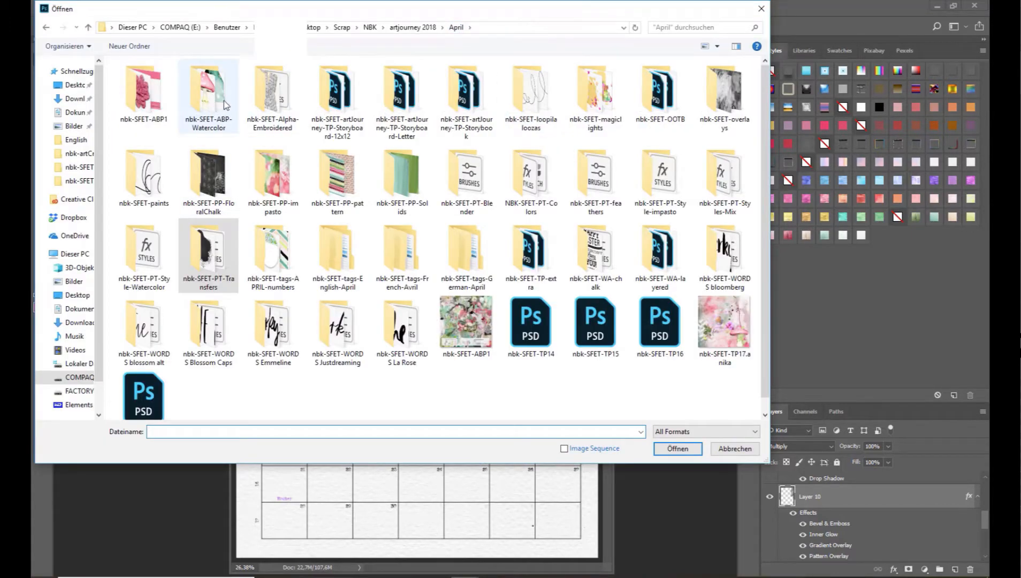
double_click(557, 95)
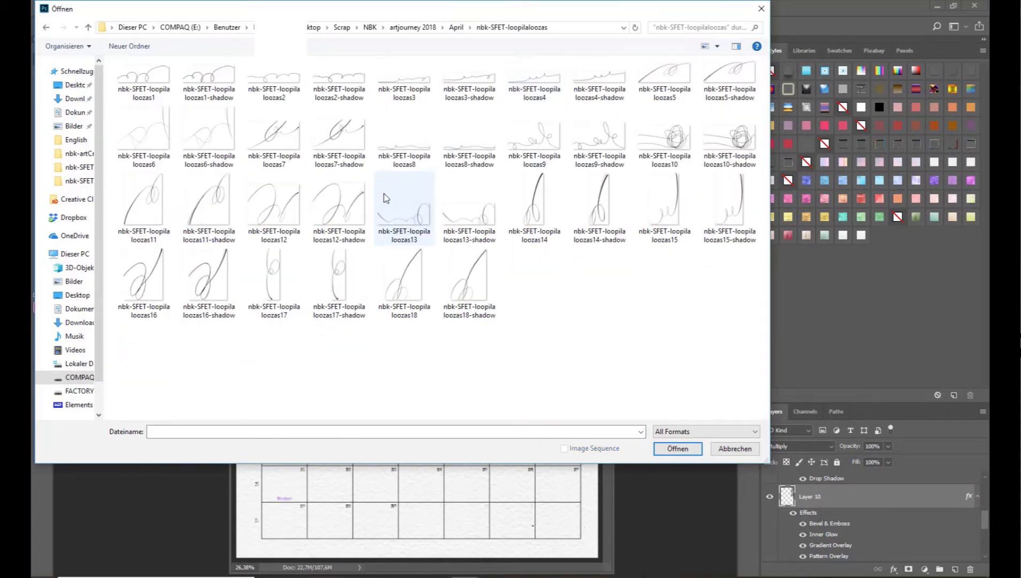
double_click(339, 206)
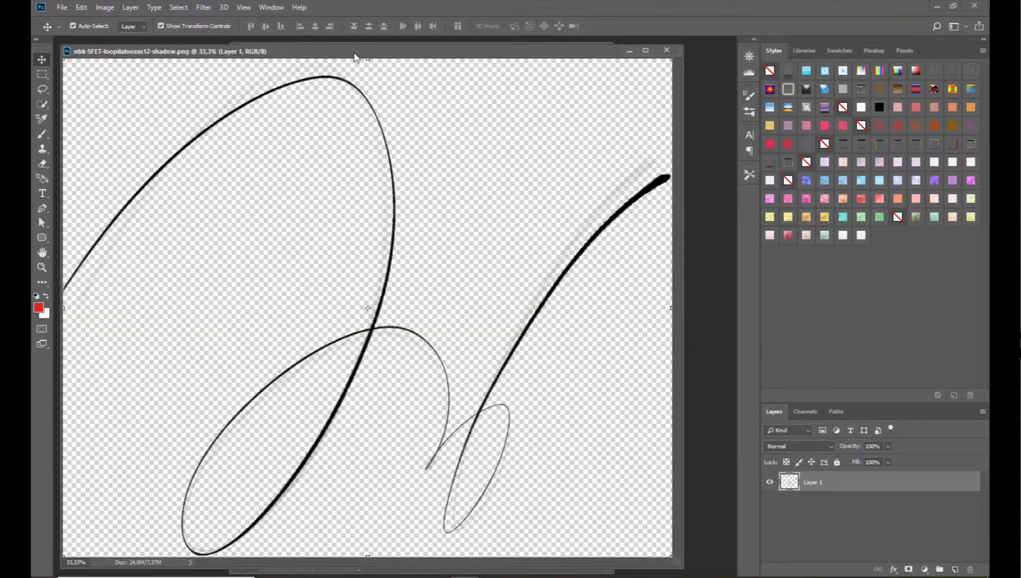
Copy the loop scribble onto the floral area behind the mushrooms, close its source file, and shift the scribble down and right.
drag(354, 57, 346, 175)
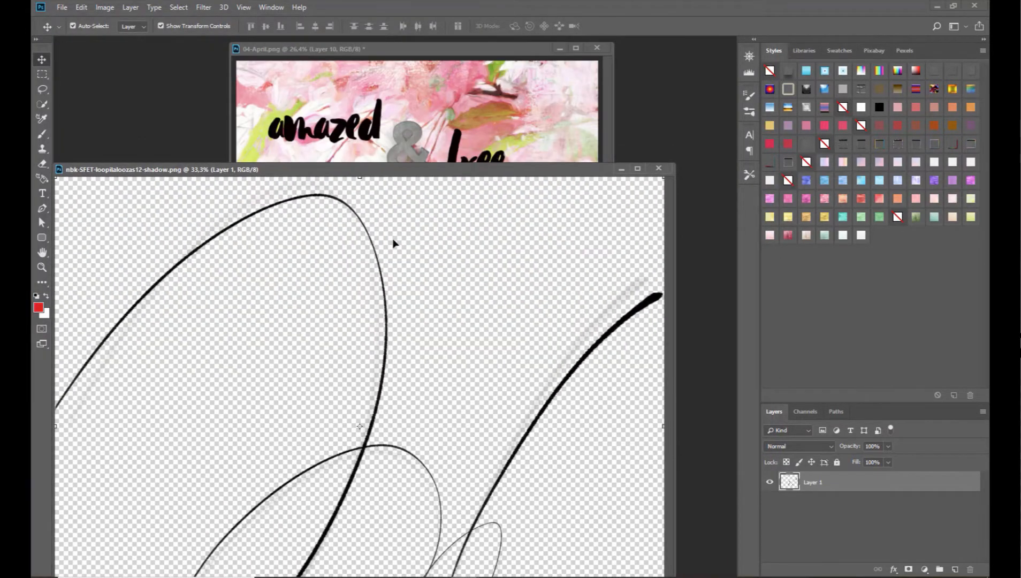
drag(363, 451, 412, 134)
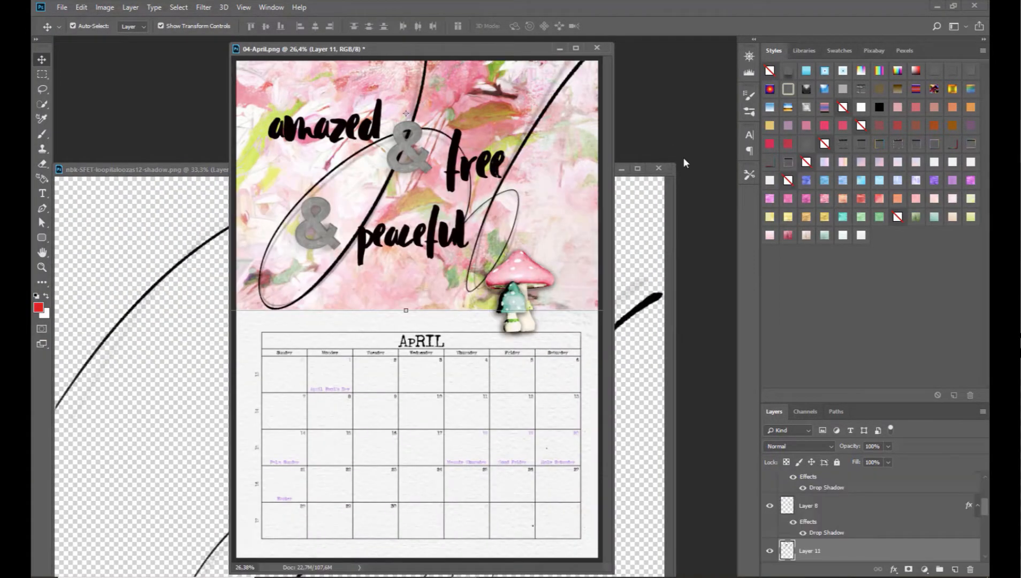
click(661, 169)
click(658, 169)
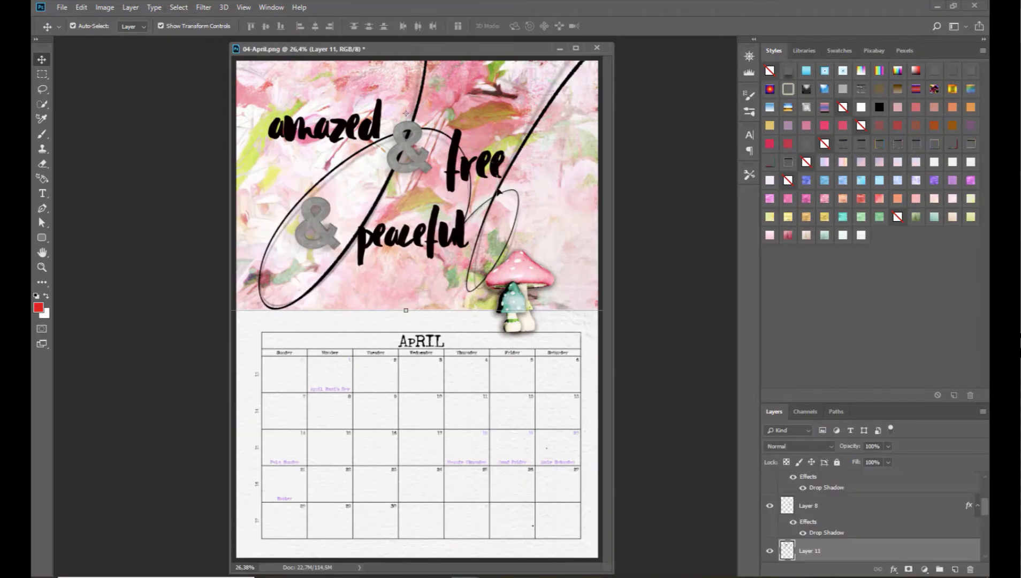
drag(493, 198, 511, 230)
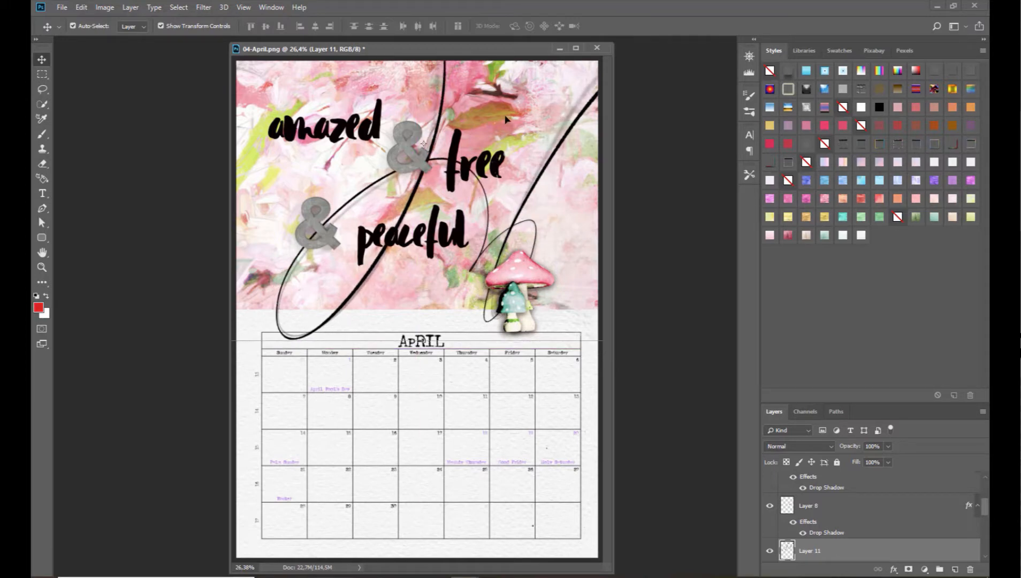
click(506, 119)
Move peaceful down to just left of the mushrooms and shift the lower ampersand right, above the word's start.
drag(405, 242, 410, 270)
drag(329, 233, 358, 235)
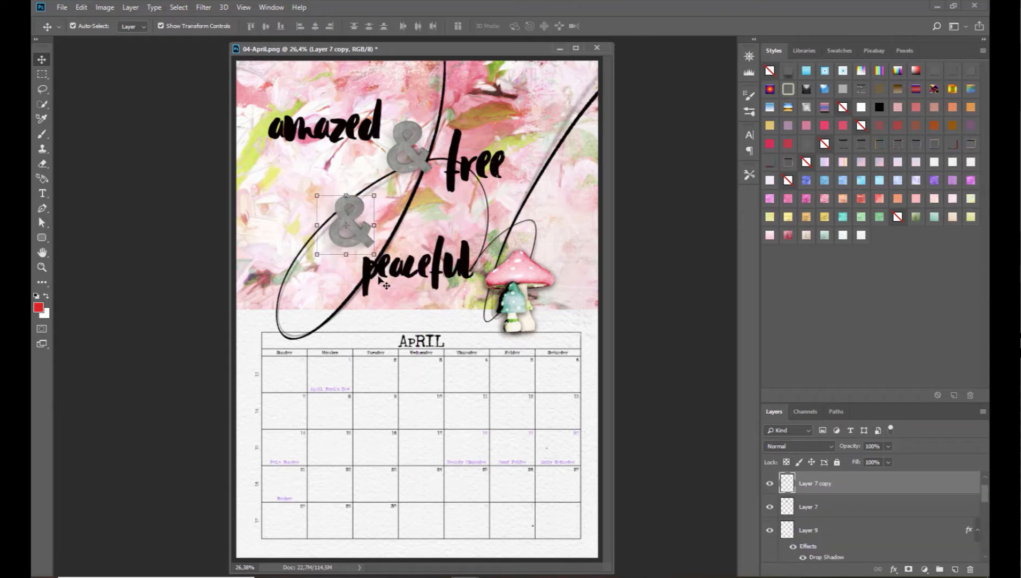
mouse_move(390, 282)
mouse_down()
mouse_move(455, 241)
mouse_move(376, 273)
mouse_up()
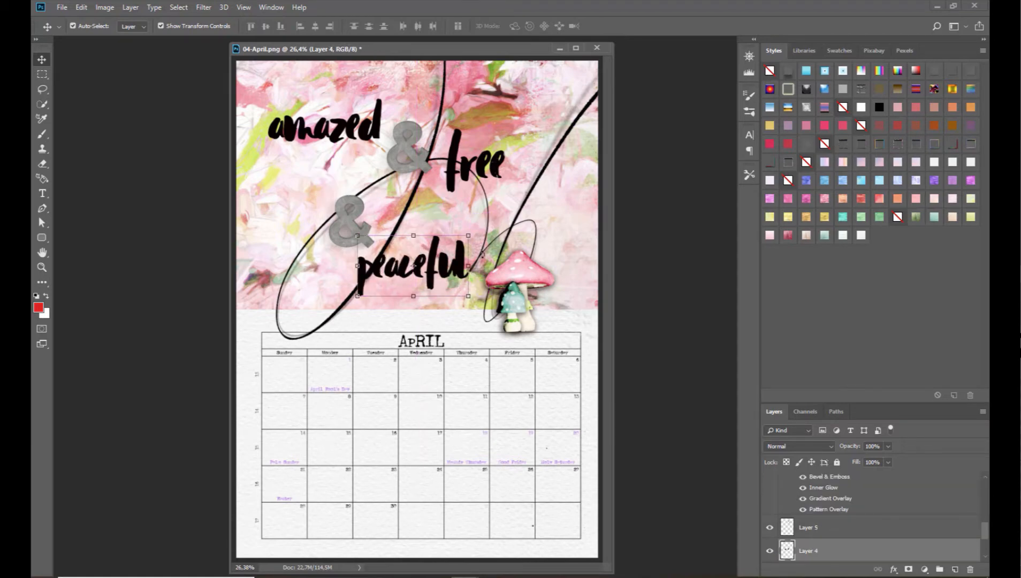
key(Right)
key(Right)
key(Up)
key(Up)
key(Up)
key(Up)
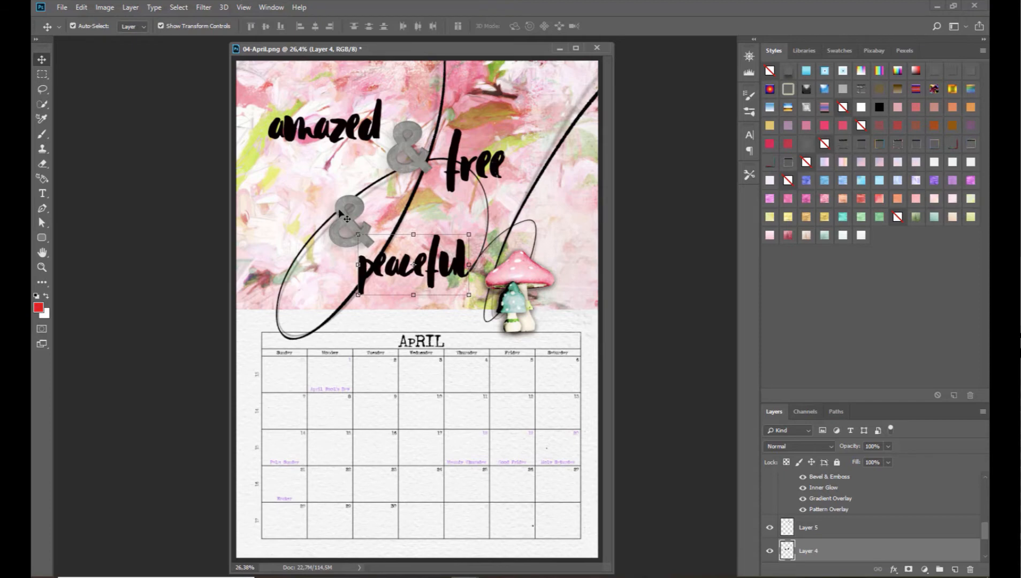
click(323, 207)
mouse_move(348, 216)
mouse_down()
mouse_move(338, 216)
mouse_move(348, 216)
mouse_up()
click(283, 169)
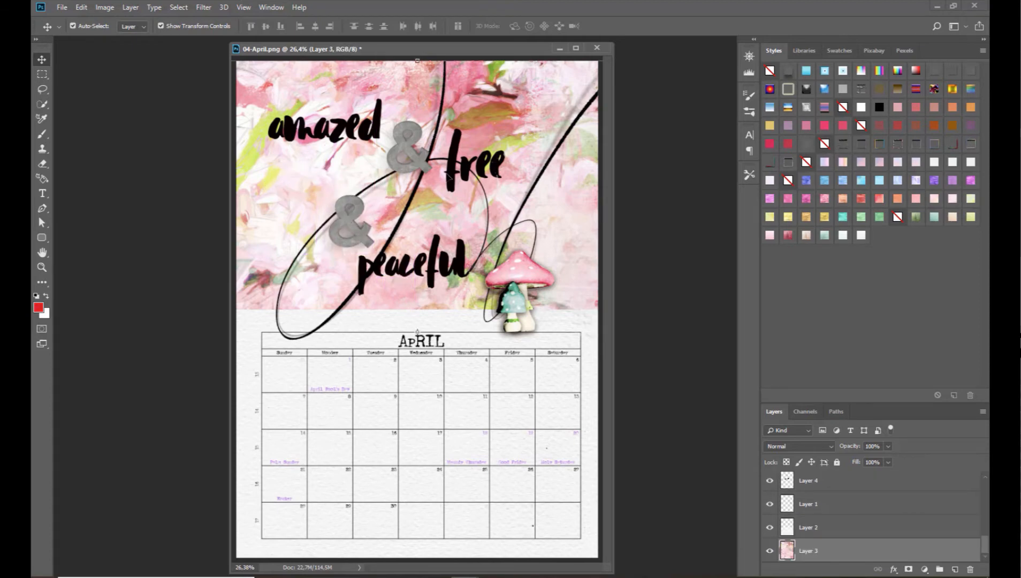